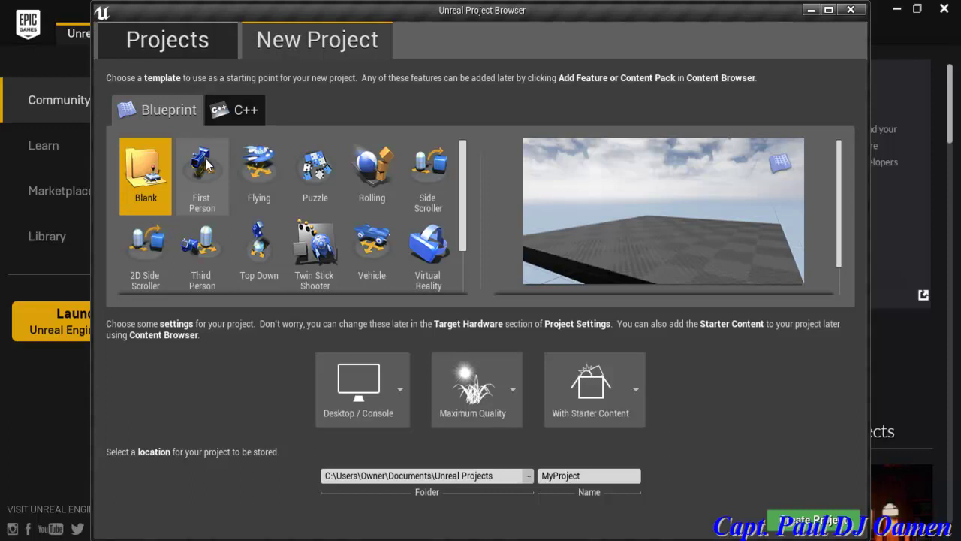
Choose the First Person Blueprint template for the new project.
left_click(239, 112)
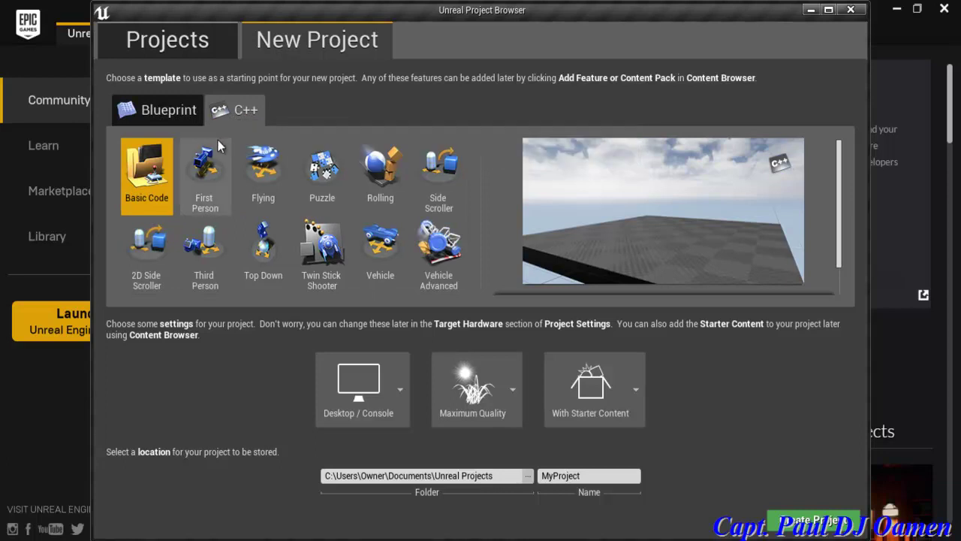
left_click(176, 114)
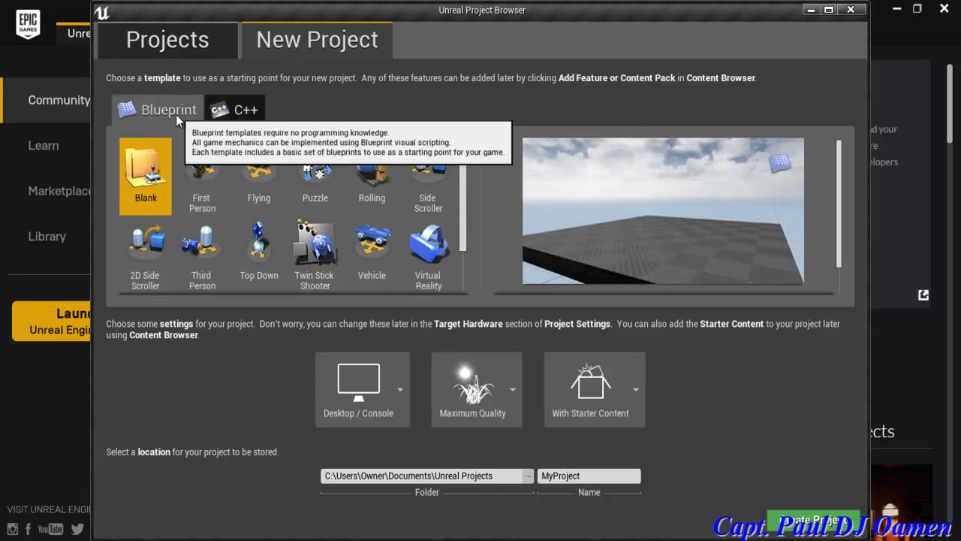
left_click(199, 169)
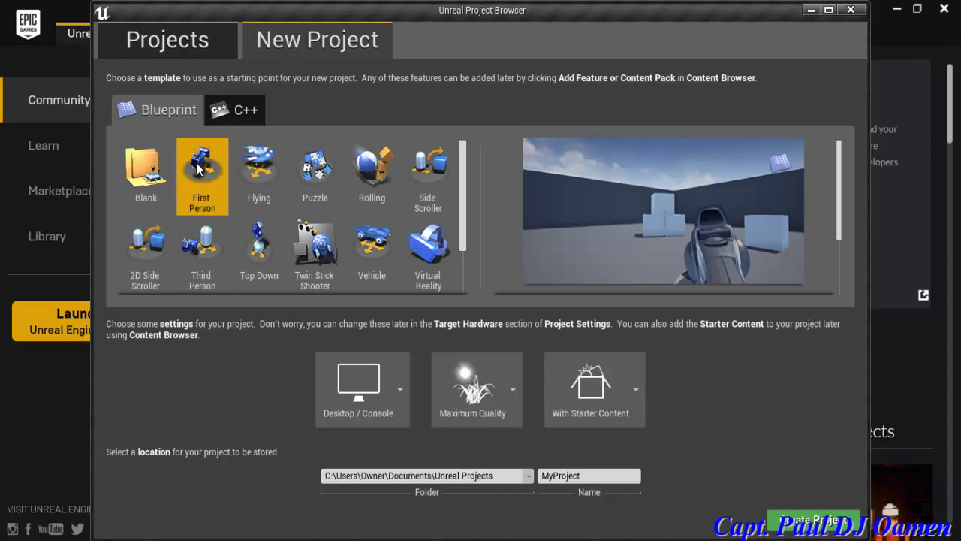
Configure the new project for Desktop / Console hardware, Maximum Quality graphics and With Starter Content.
left_click(397, 389)
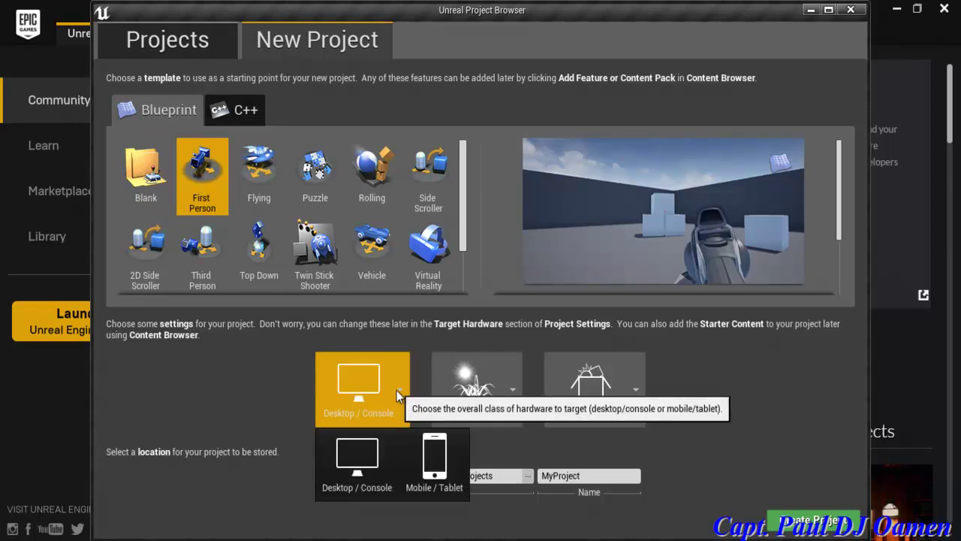
left_click(358, 460)
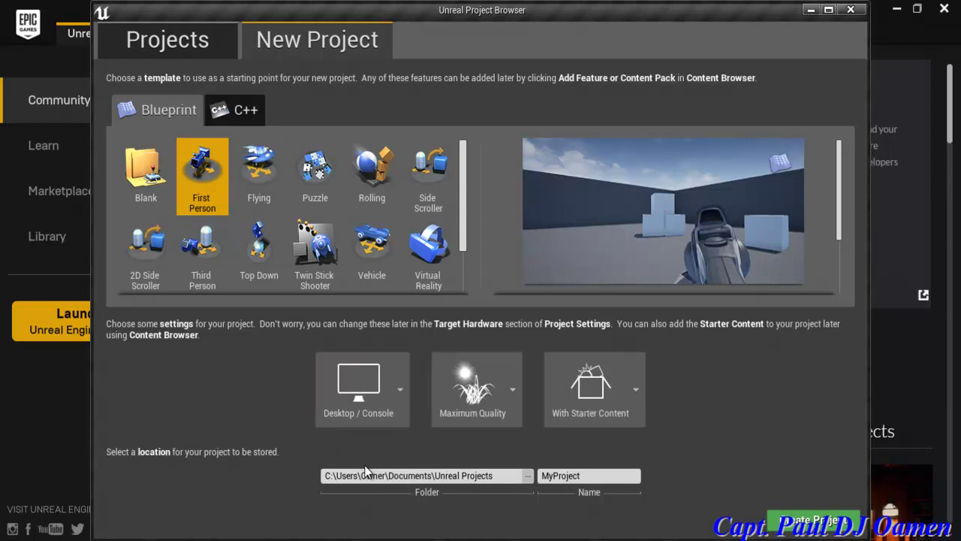
left_click(513, 388)
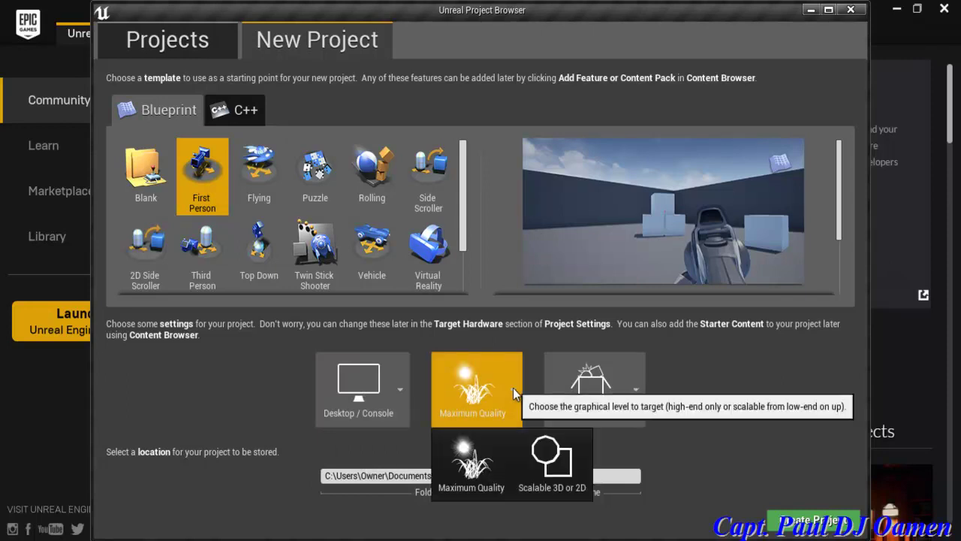
left_click(497, 460)
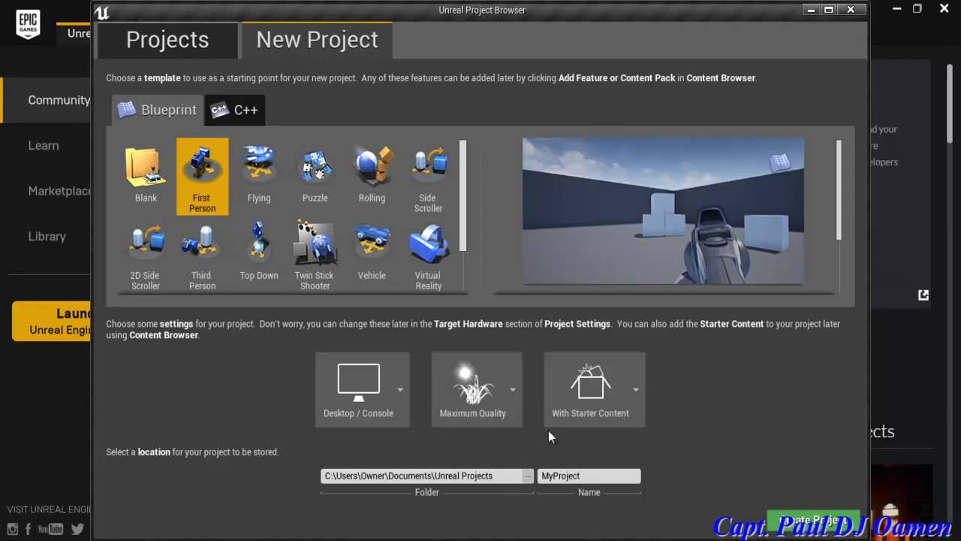
left_click(635, 387)
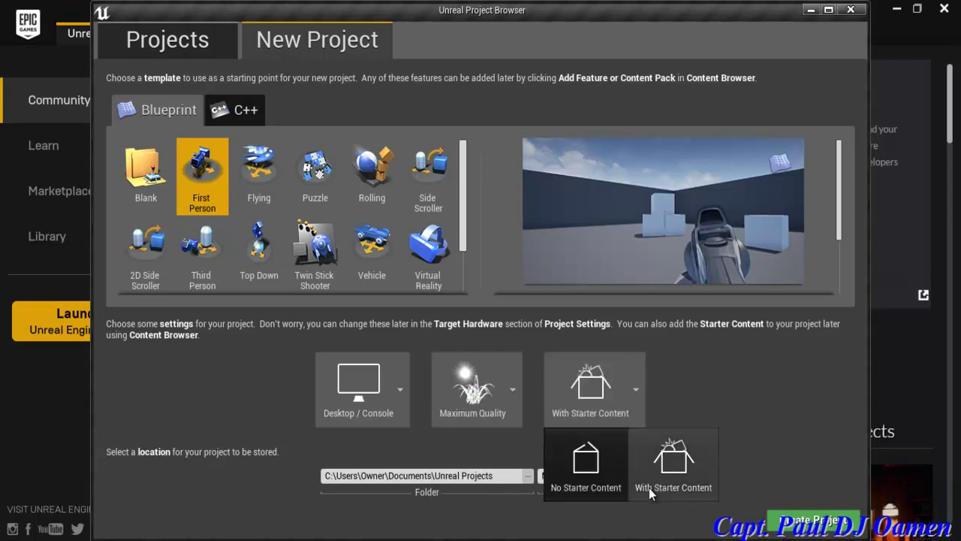
left_click(685, 467)
Name the project Firstproject and create it.
left_click(611, 475)
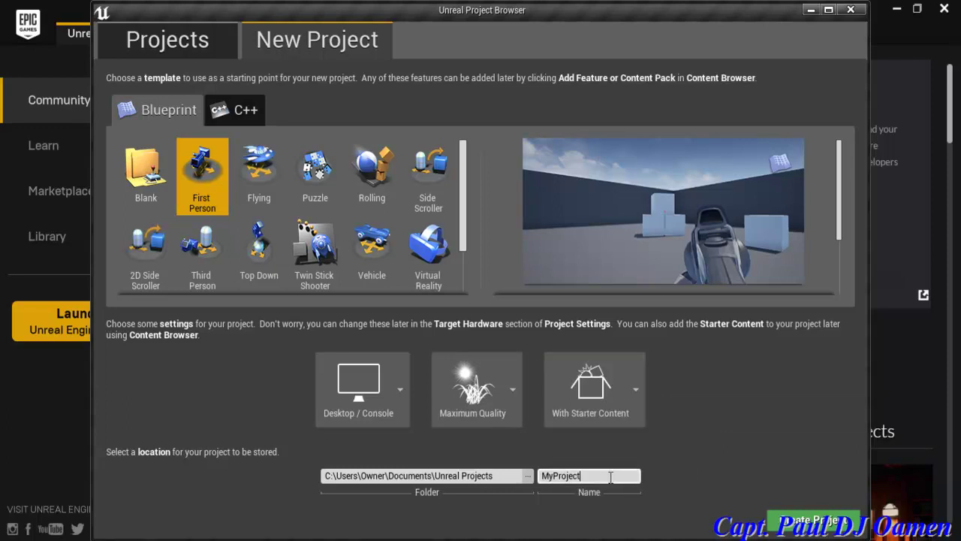
left_click_drag(609, 476, 542, 478)
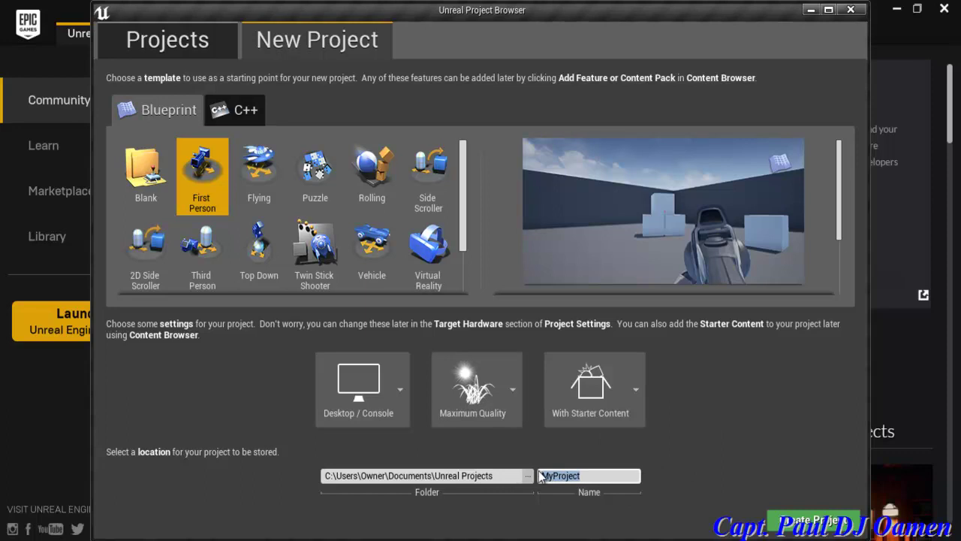
key("BackSpace")
type("Firstproje")
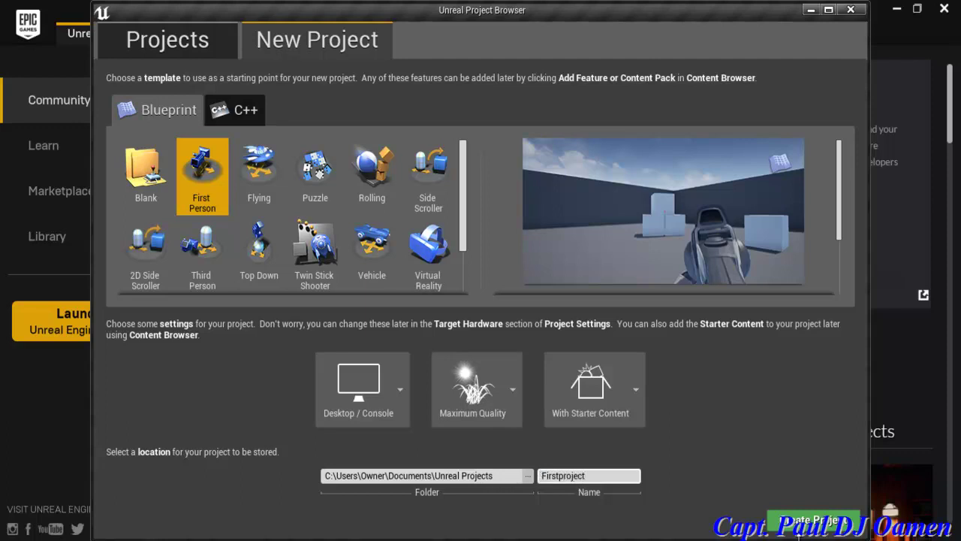
left_click(802, 528)
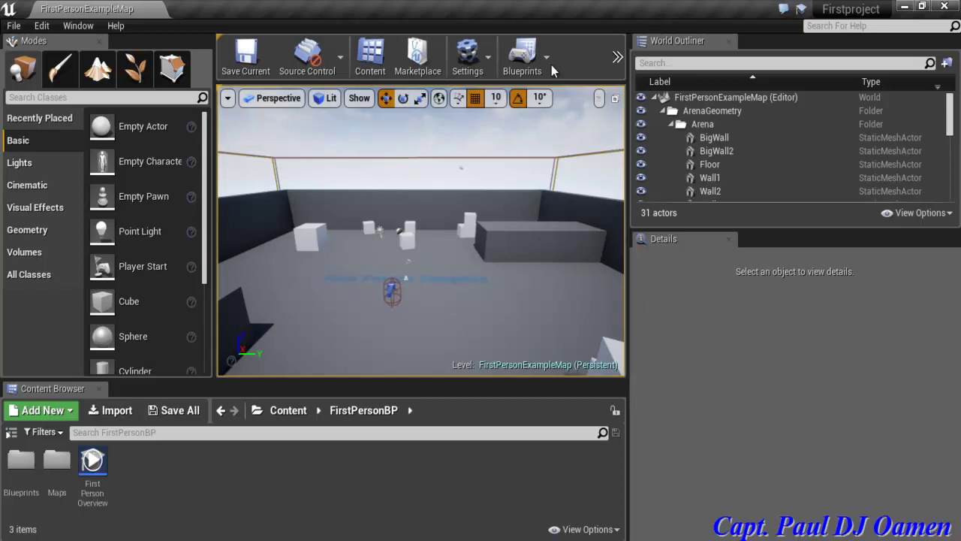
Play the first-person example map, walk around the arena and shoot at the cubes, and end the play session.
left_click(617, 58)
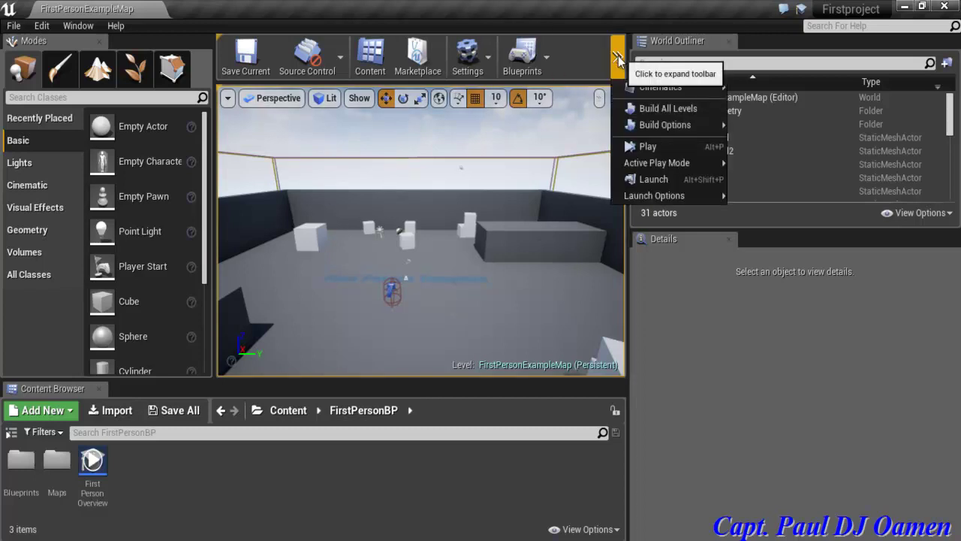
left_click(664, 149)
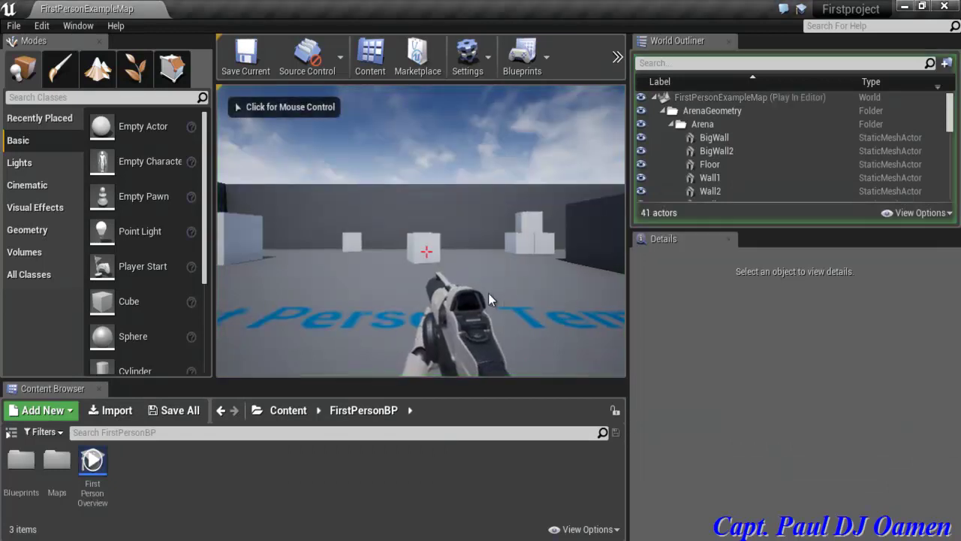
left_click(544, 293)
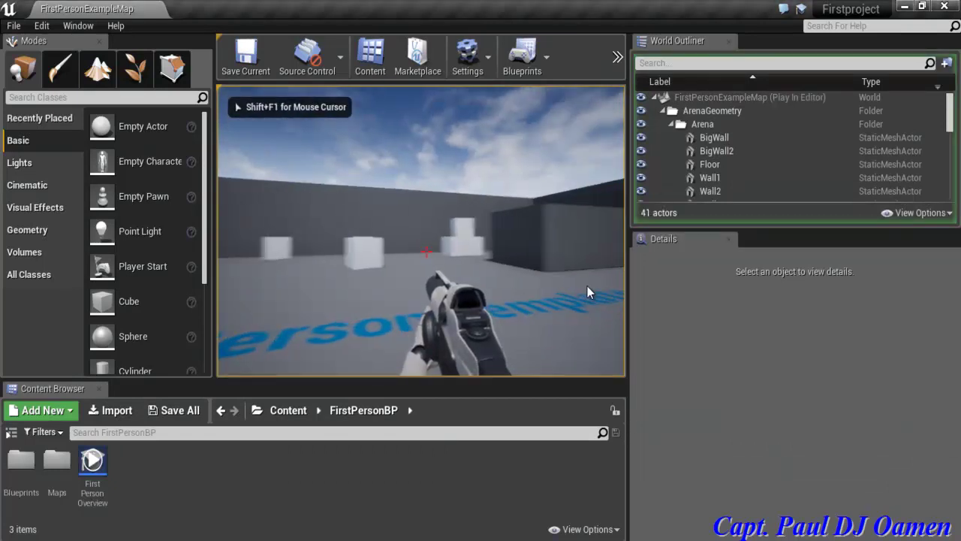
key("w")
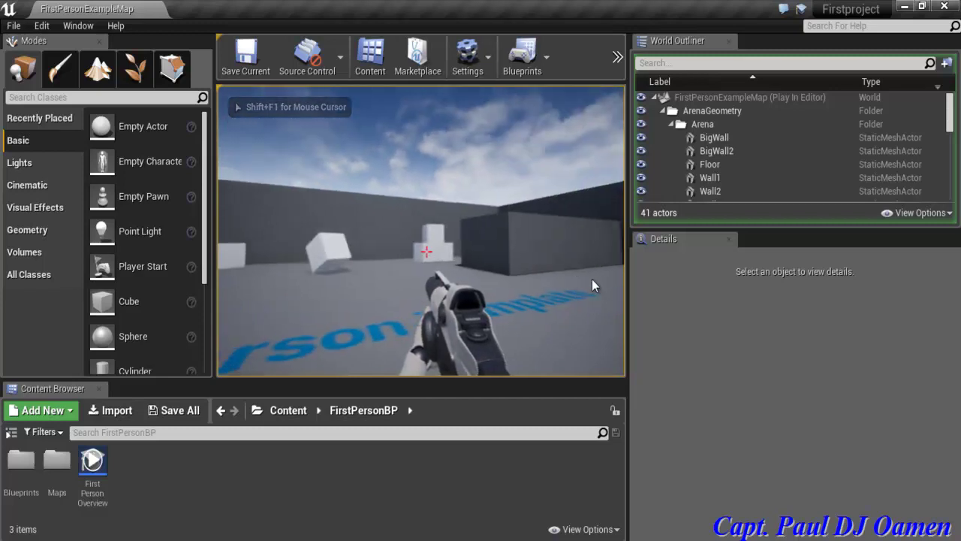
left_click(617, 271)
left_click(605, 273)
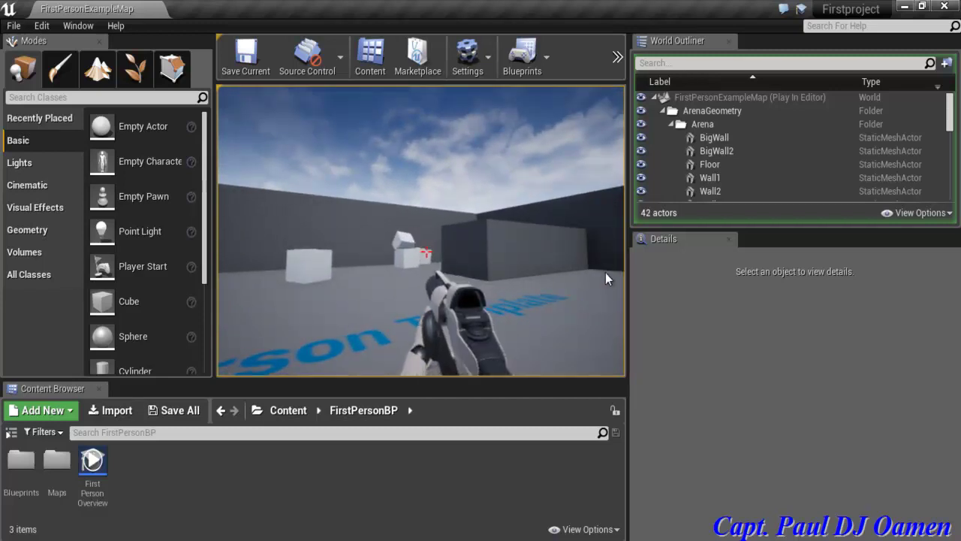
key("w")
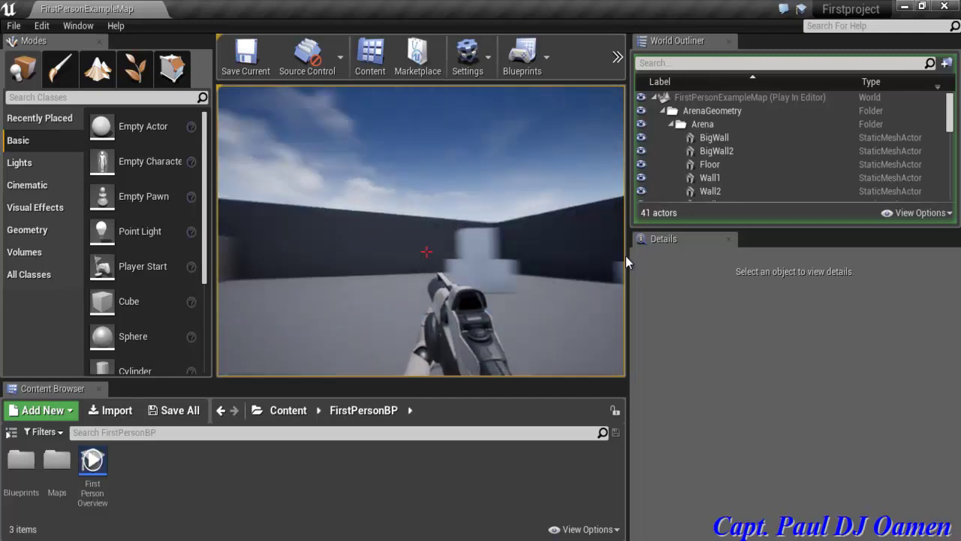
key("w")
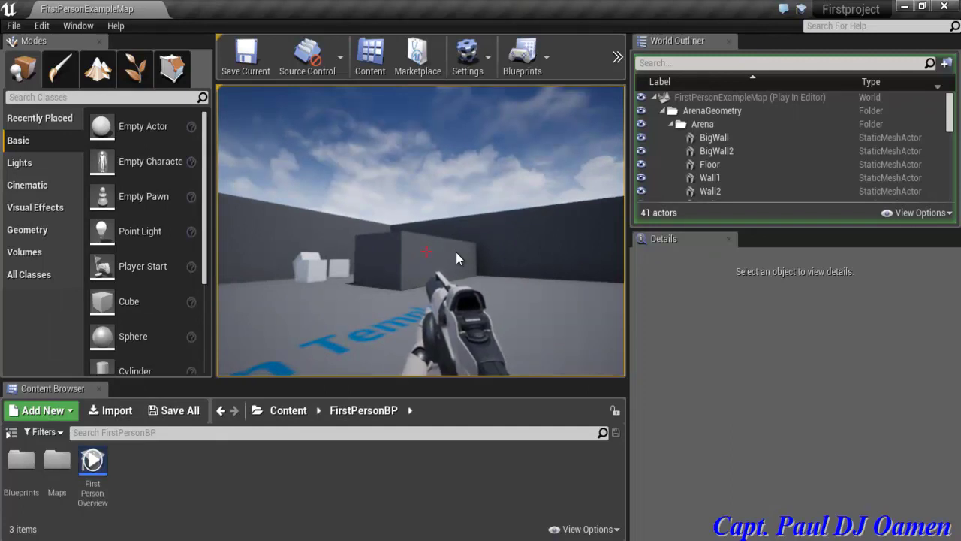
key("Escape")
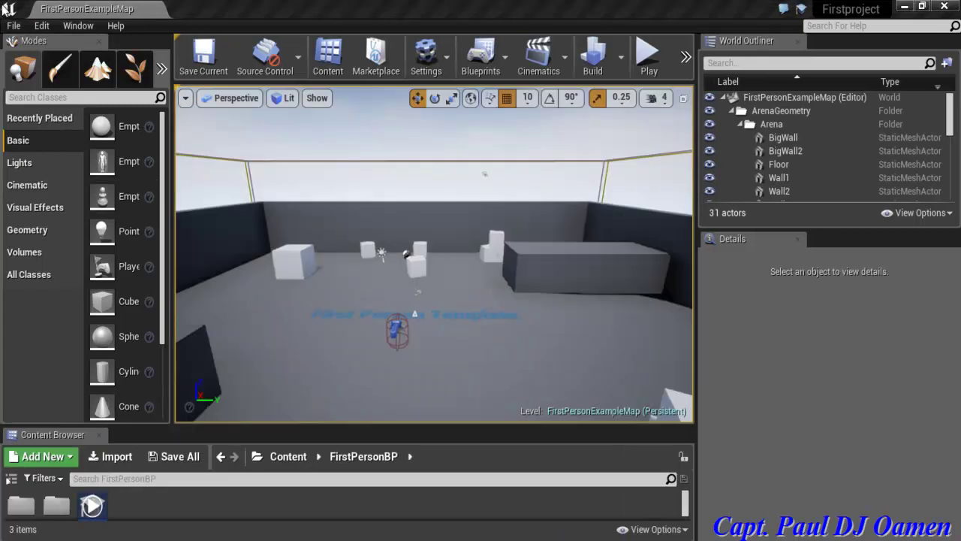
Create a new level from the Default level template.
left_click(11, 27)
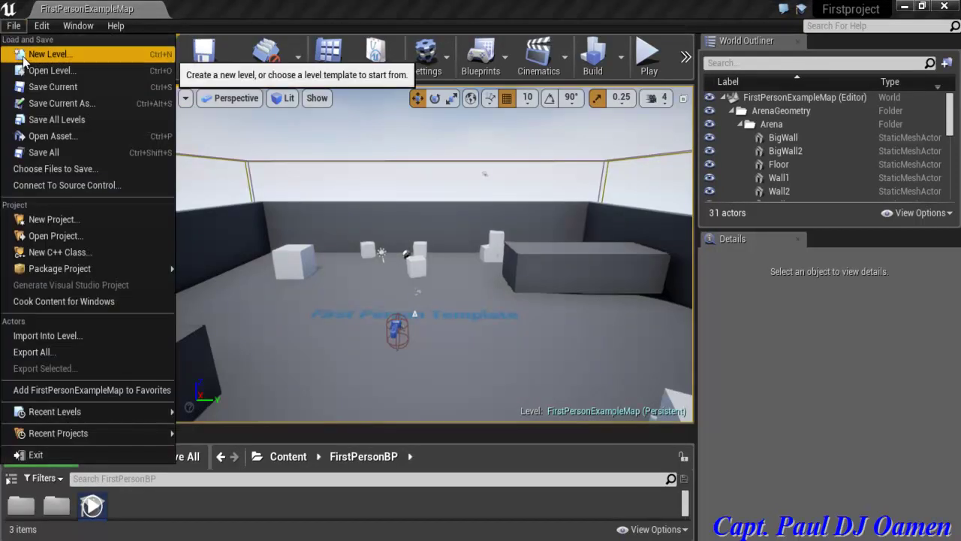
left_click(45, 54)
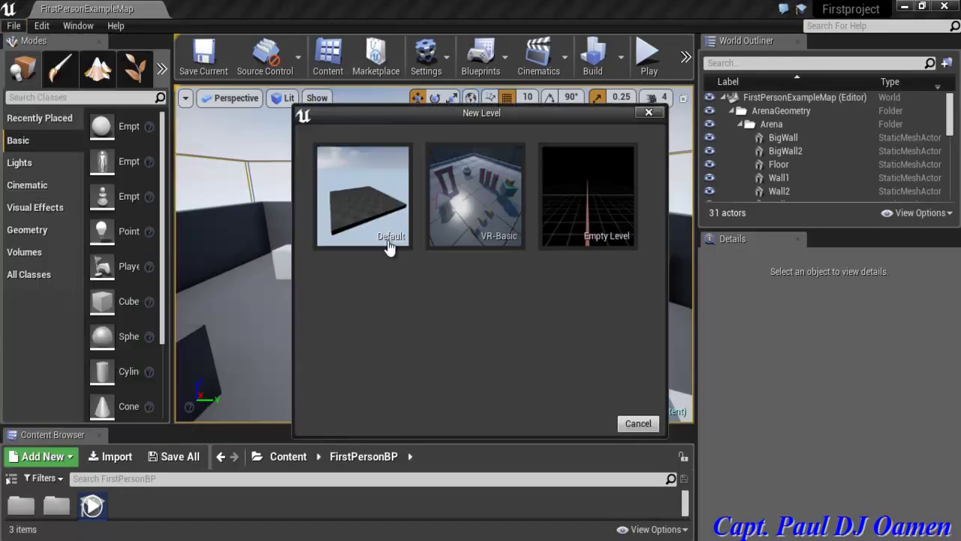
left_click(368, 189)
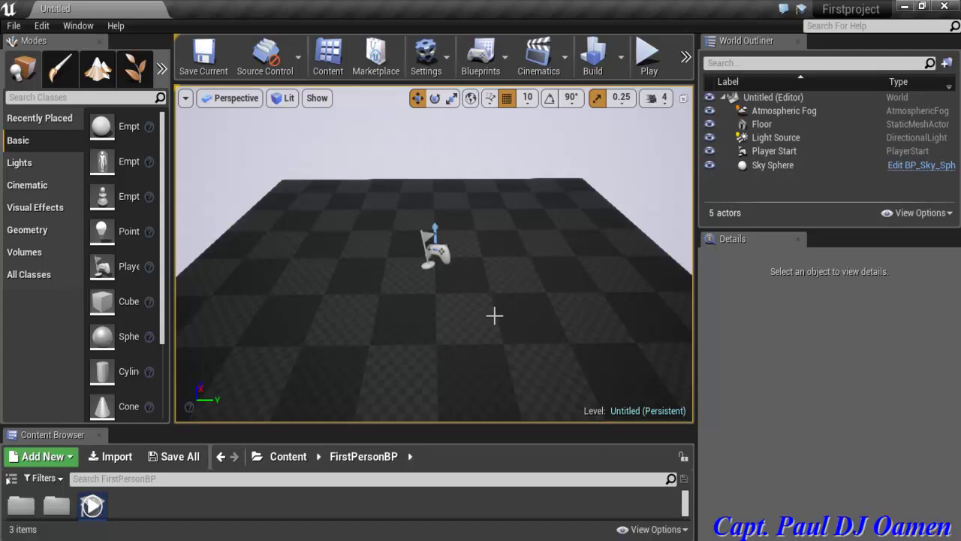
Place a box geometry brush at the floor's far corner, at about X 390 cm, Y -390 cm, and snap it down onto the floor.
left_click(494, 316)
left_click(27, 230)
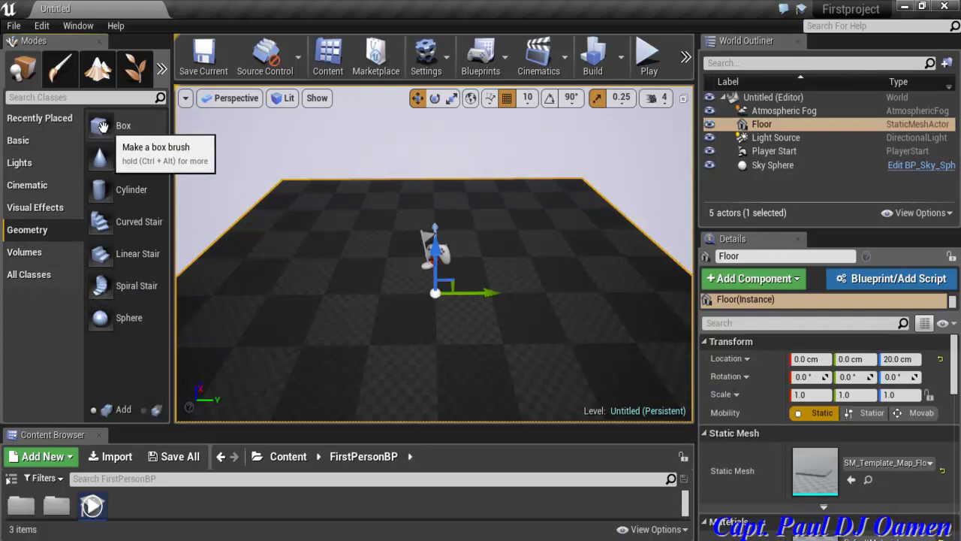
mouse_move(103, 126)
left_mouse_down()
mouse_move(180, 184)
mouse_move(258, 178)
mouse_move(311, 215)
mouse_move(305, 196)
left_mouse_up()
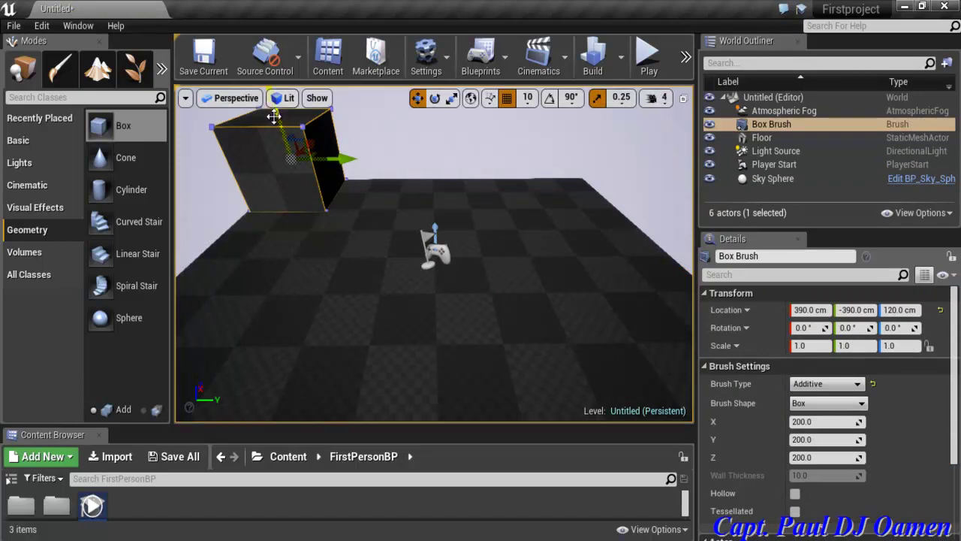
left_click_drag(278, 118, 278, 101)
key("End")
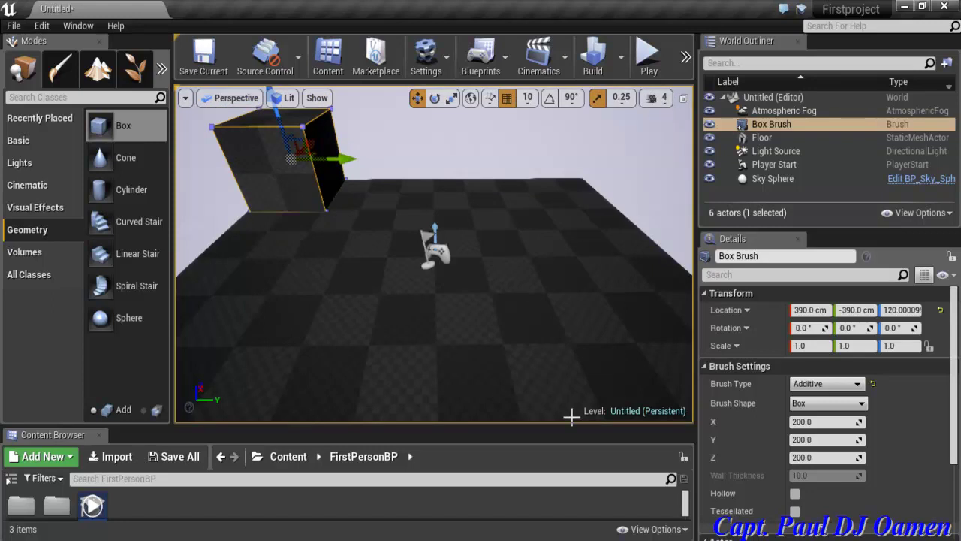
Set the box brush's X size to 20 to thin it into a wall panel.
scroll(552, 339, "up", 2)
scroll(551, 339, "down", 3)
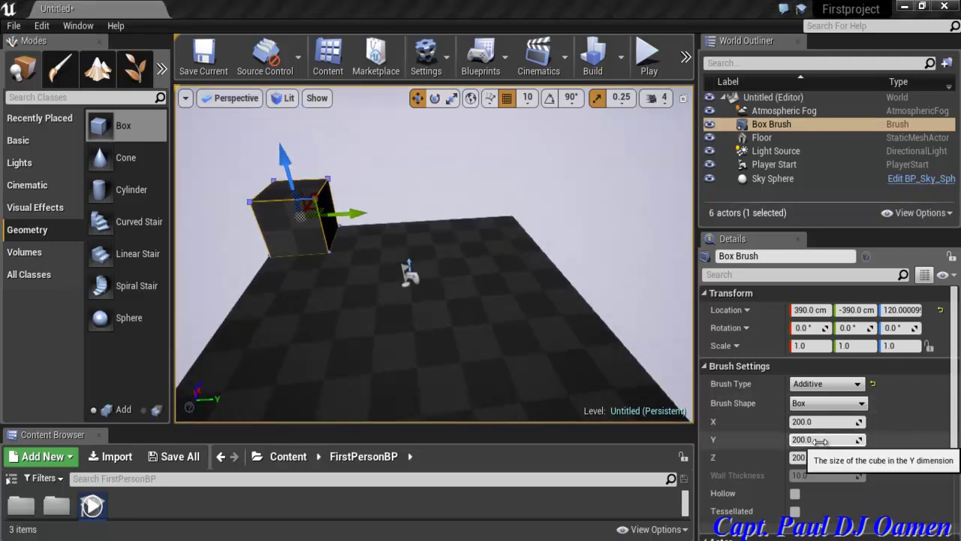
left_click(820, 422)
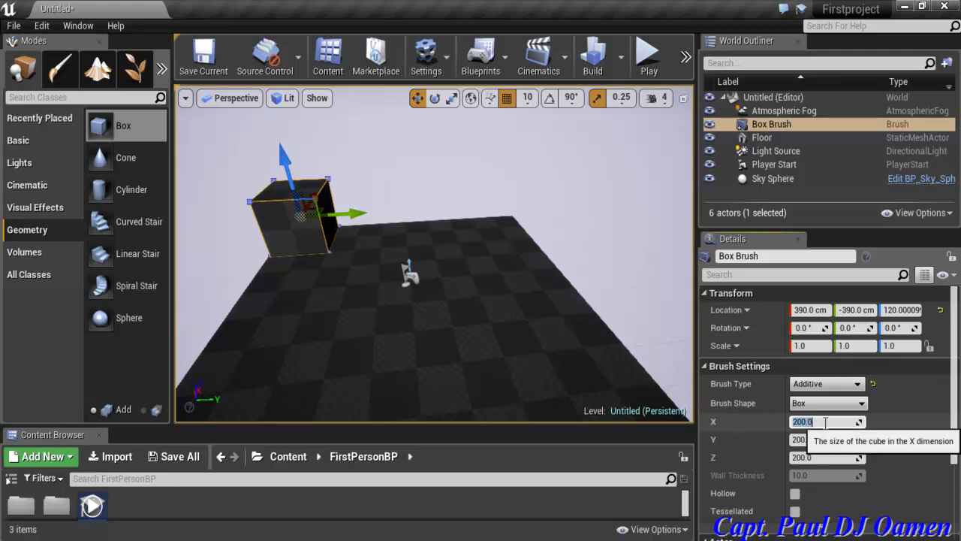
type("20")
key("Return")
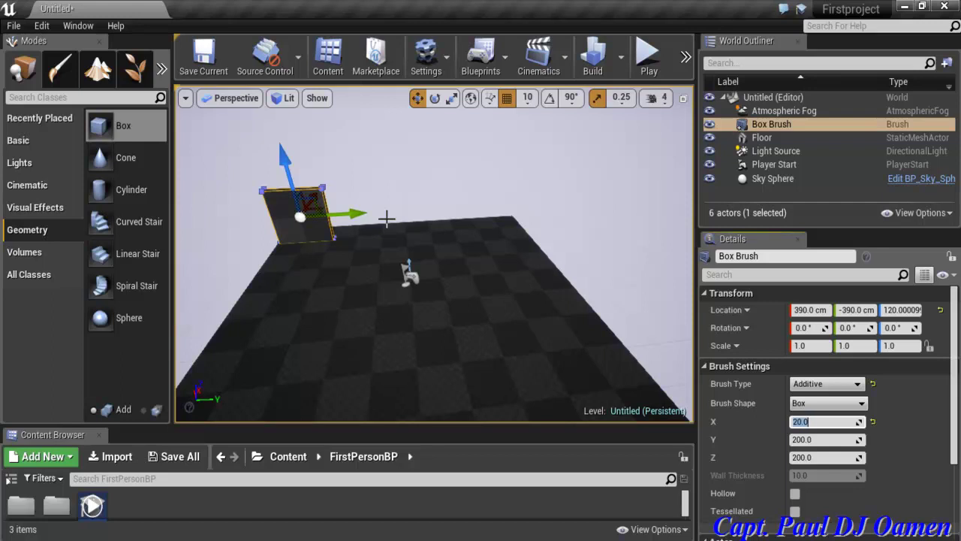
Duplicate the wall panel four times along the Y axis at 200 cm spacing to form a continuous wall along the floor's far edge.
left_click(355, 216)
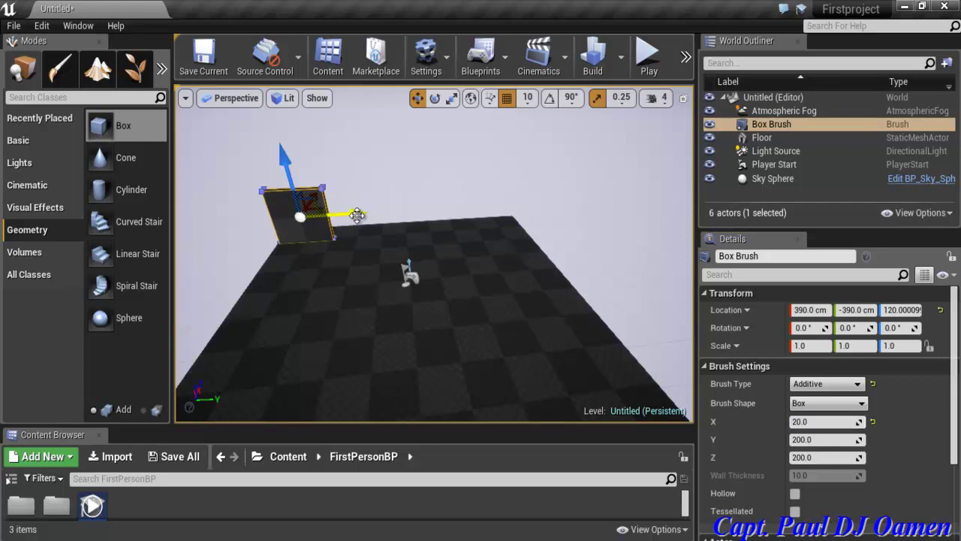
left_click_drag(375, 215, 407, 214, "alt")
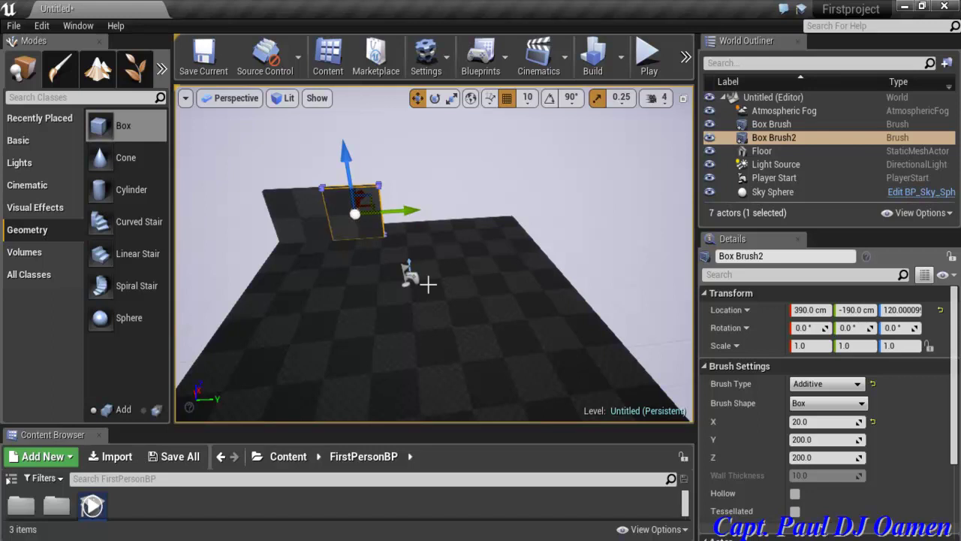
left_click_drag(408, 210, 564, 202, "alt")
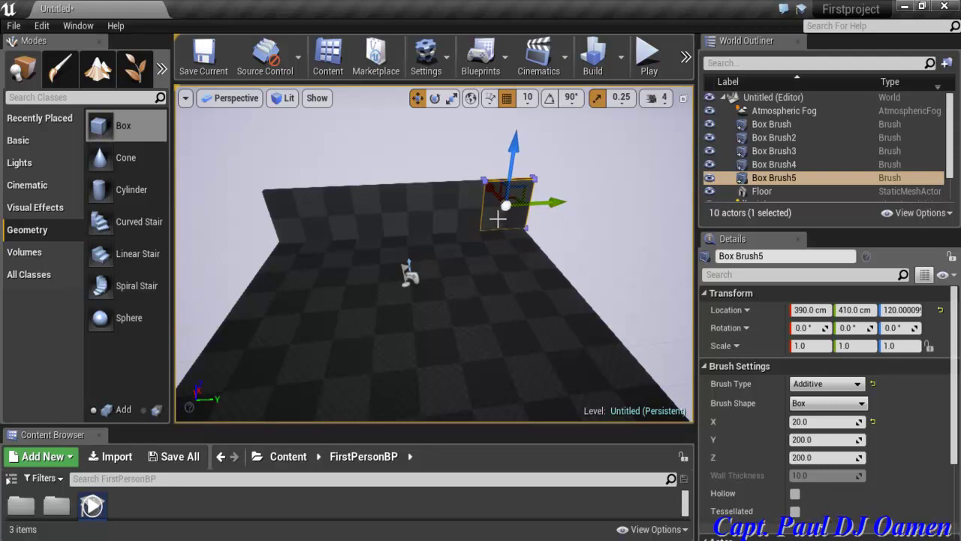
Shift all five panels of the far wall by -10 cm along Y, with the first panel at Y -400 cm.
left_click(498, 219)
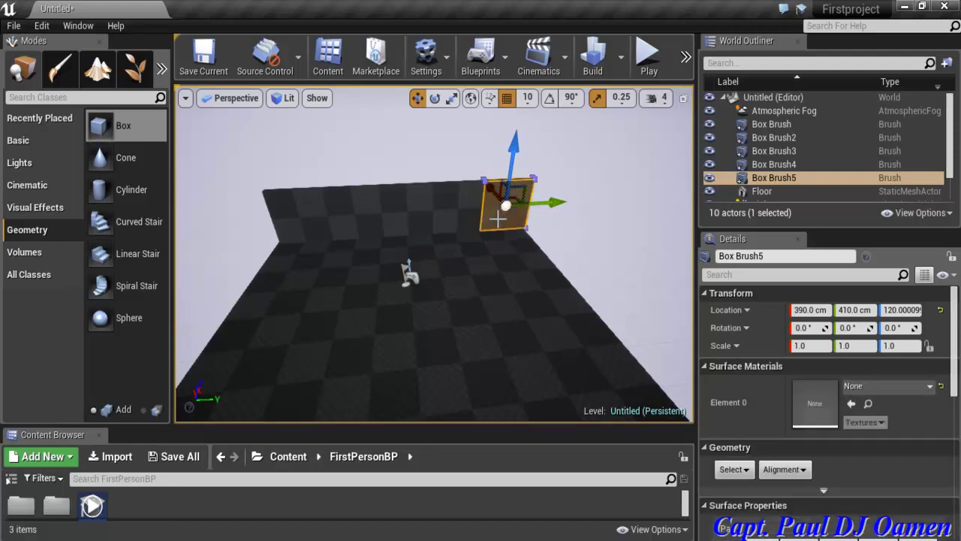
left_click(454, 209, "ctrl")
left_click(411, 210, "ctrl")
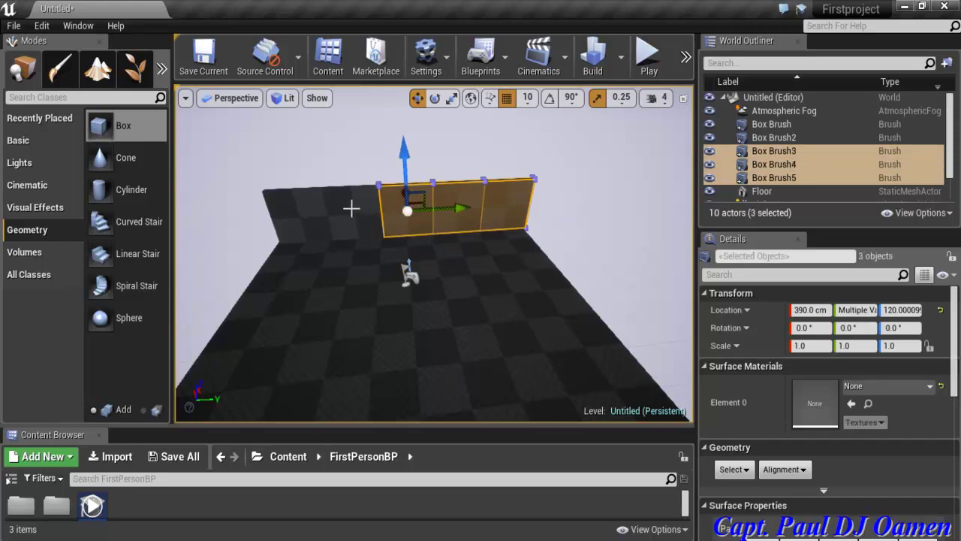
left_click(360, 208, "ctrl")
left_click(299, 205, "ctrl")
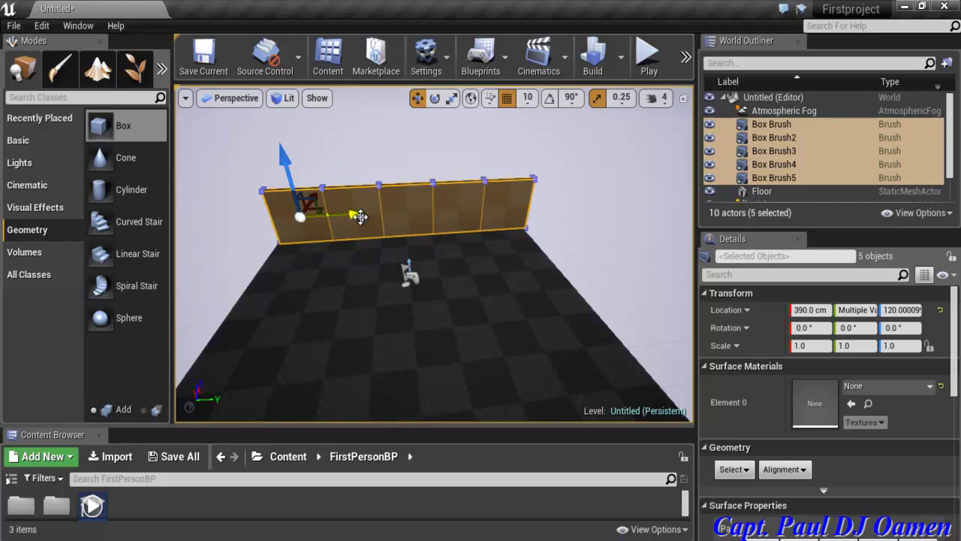
left_click_drag(361, 216, 357, 215)
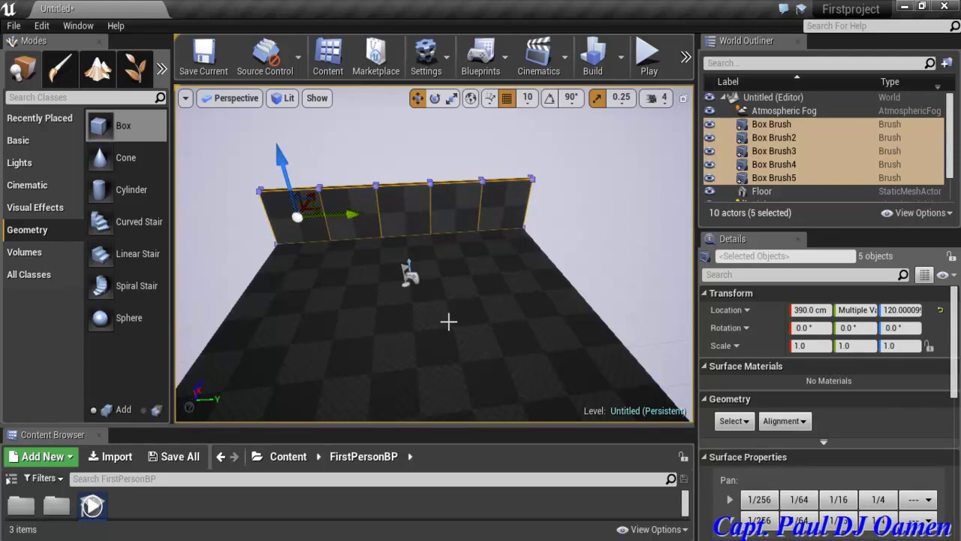
Duplicate the five far-wall panels upward to Z 320 cm, forming a second row directly on top of the first.
left_click_drag(281, 159, 282, 79, "alt")
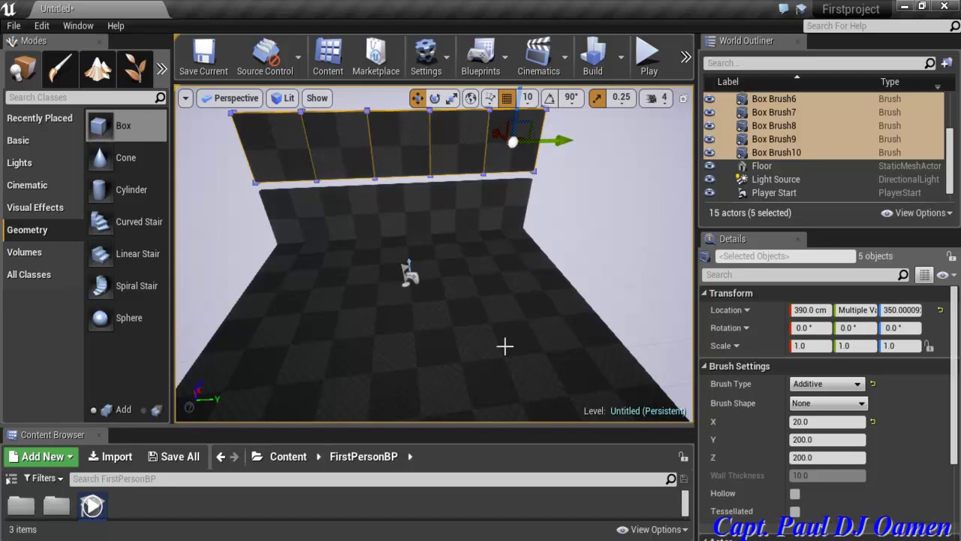
key("ctrl+z")
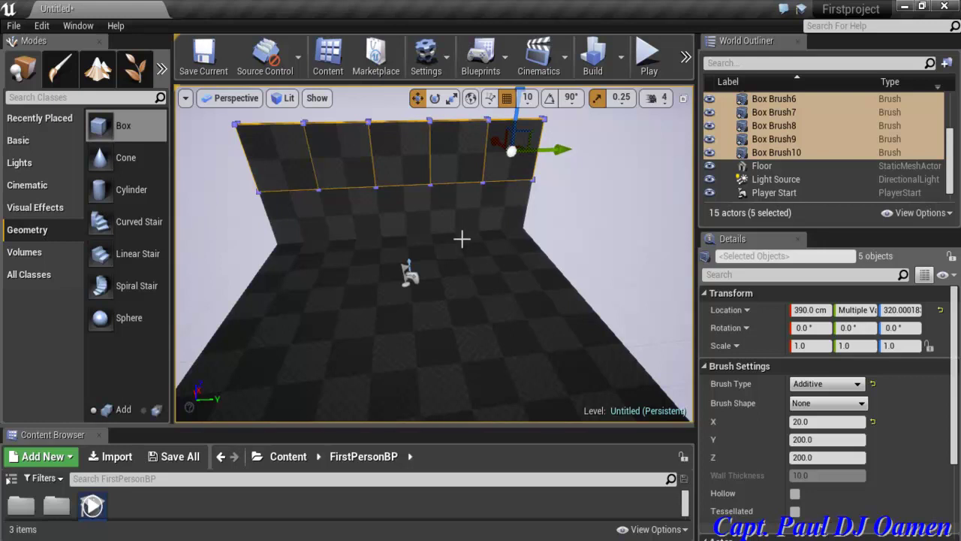
left_click(290, 279)
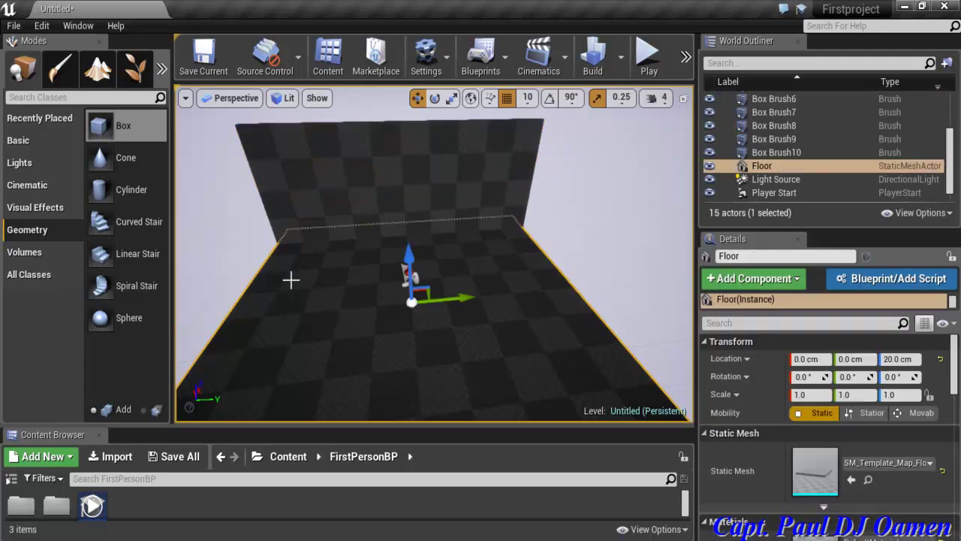
left_click(301, 206)
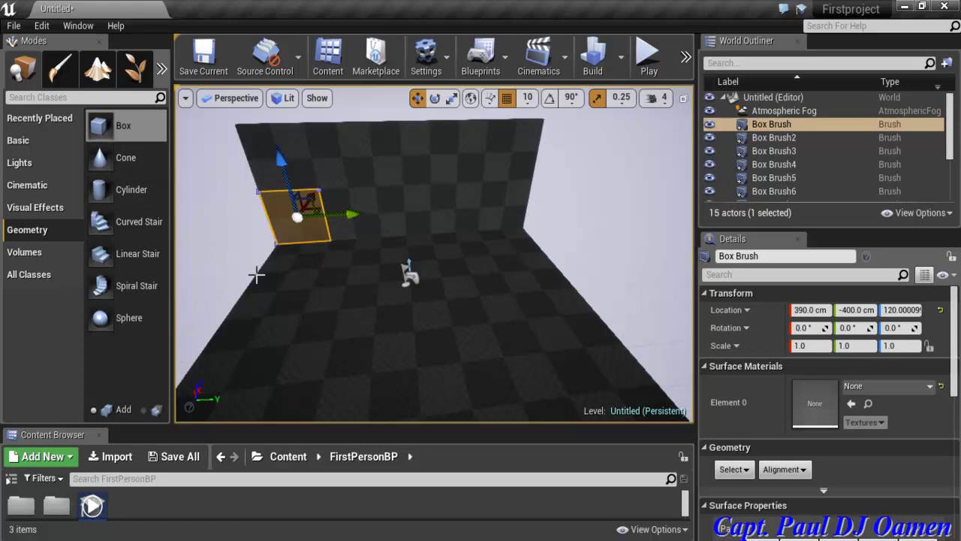
Place a new box brush on the floor's negative-Y side, at about X 20 cm, Y -400 cm, and set its Y size to 20.
left_click(276, 295)
left_click(117, 127)
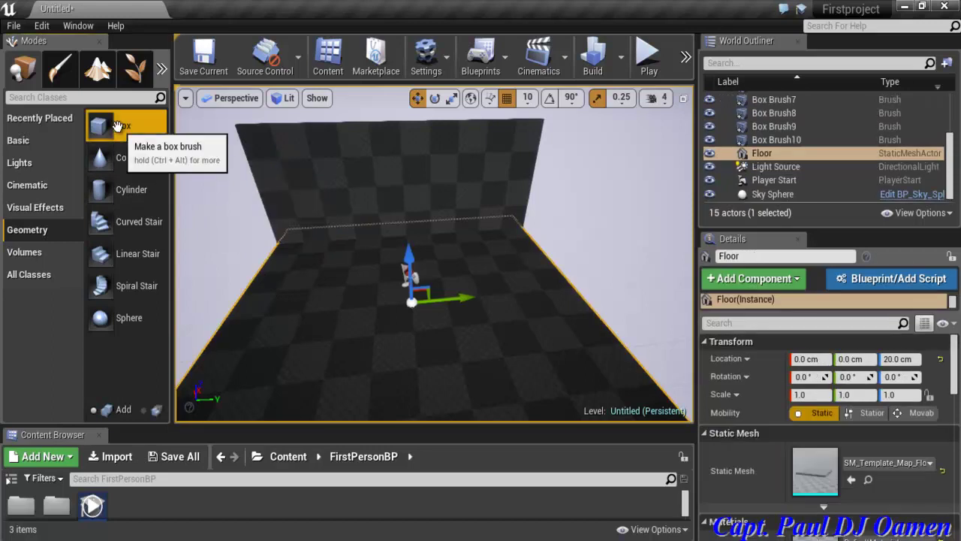
mouse_move(117, 126)
left_mouse_down()
mouse_move(180, 220)
mouse_move(232, 326)
mouse_move(256, 345)
mouse_move(253, 332)
mouse_move(281, 313)
mouse_move(268, 309)
left_mouse_up()
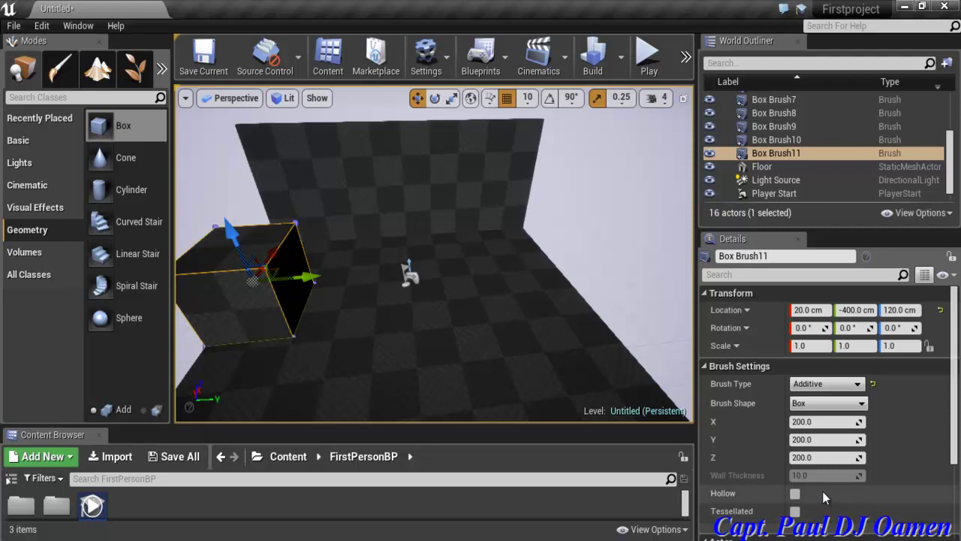
left_click(827, 442)
type("20")
key("Return")
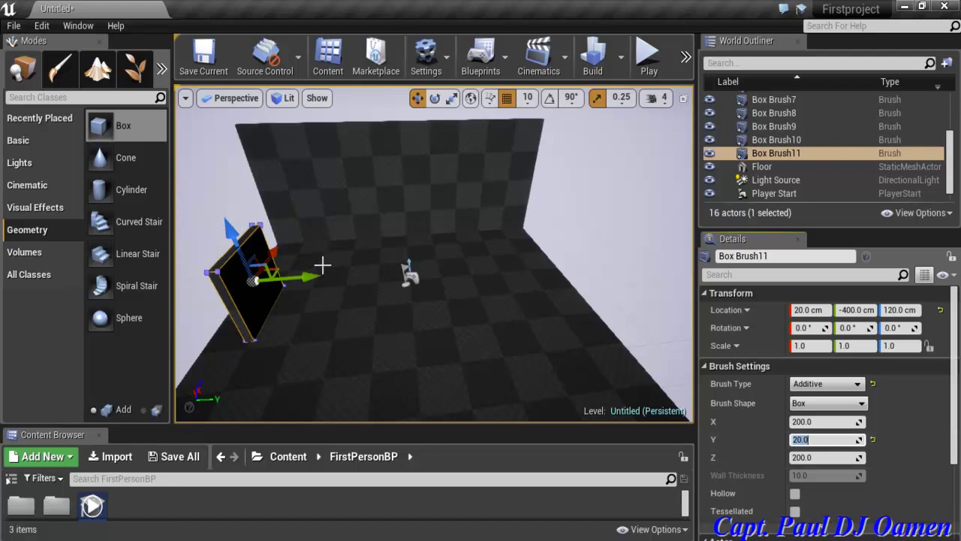
Move the thin side panel to X 230 cm, Y -450 cm, along the floor's side edge near the far wall.
left_click(276, 249)
mouse_move(277, 249)
left_mouse_down()
mouse_move(309, 275)
mouse_move(239, 247)
left_mouse_up()
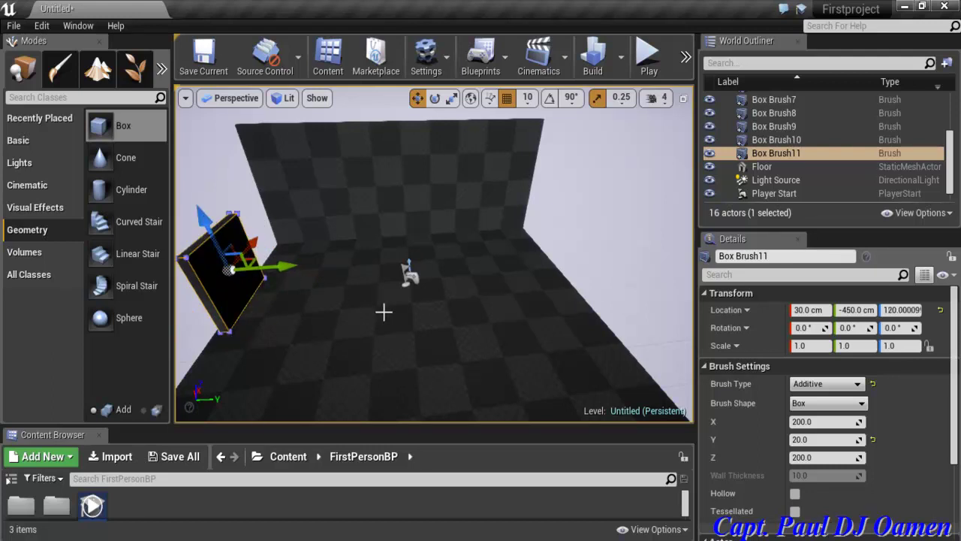
key("ctrl+z")
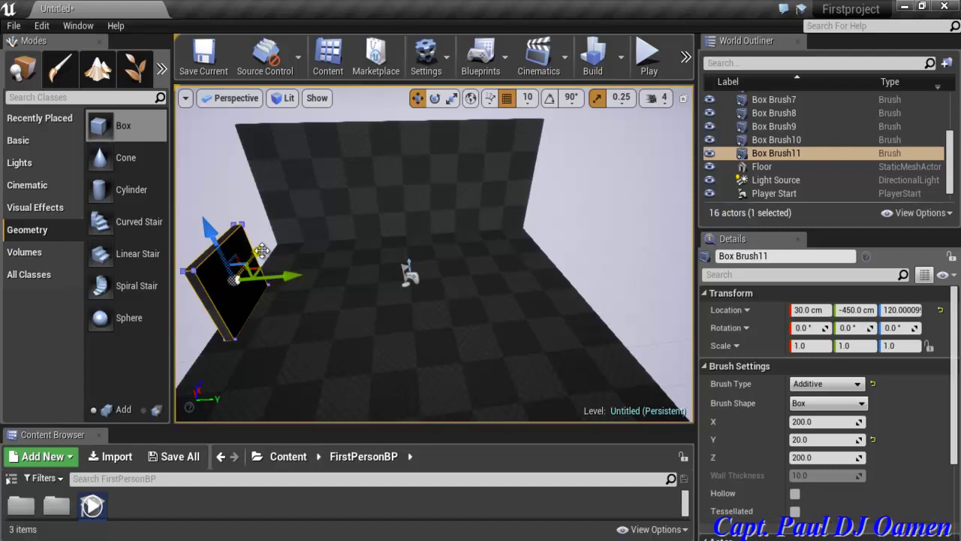
left_click_drag(263, 252, 298, 219)
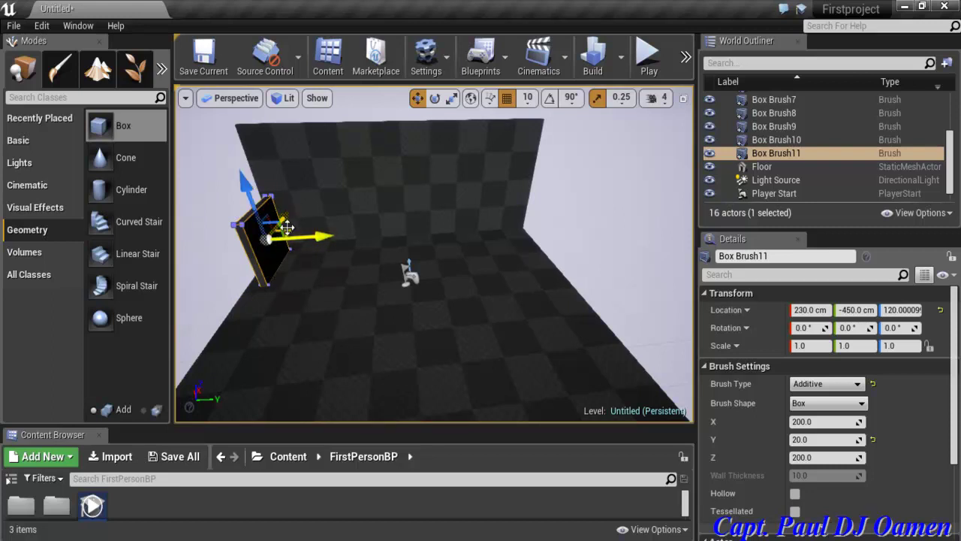
Duplicate the side panel three times along X at 200 cm spacing, to X 30, -170 and -370 cm, forming a continuous side wall.
mouse_move(284, 218)
left_mouse_down("alt")
mouse_move(268, 248)
mouse_move(253, 253)
mouse_move(235, 300)
left_mouse_up("alt")
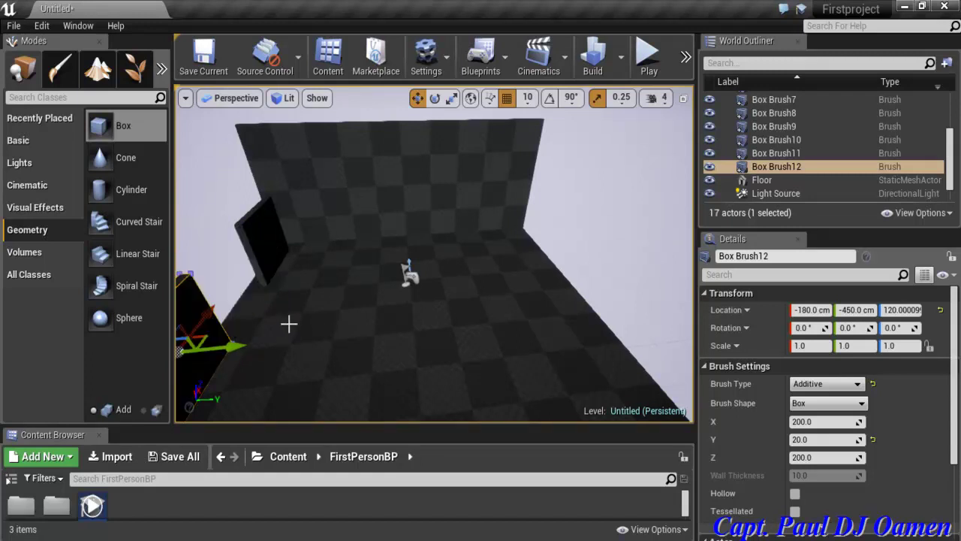
key("ctrl+z")
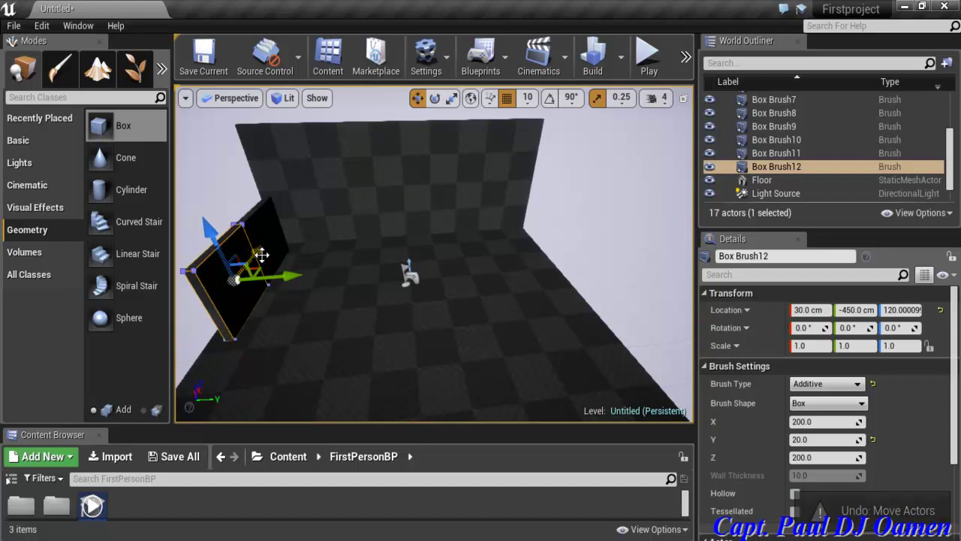
left_click_drag(260, 256, 232, 301, "alt")
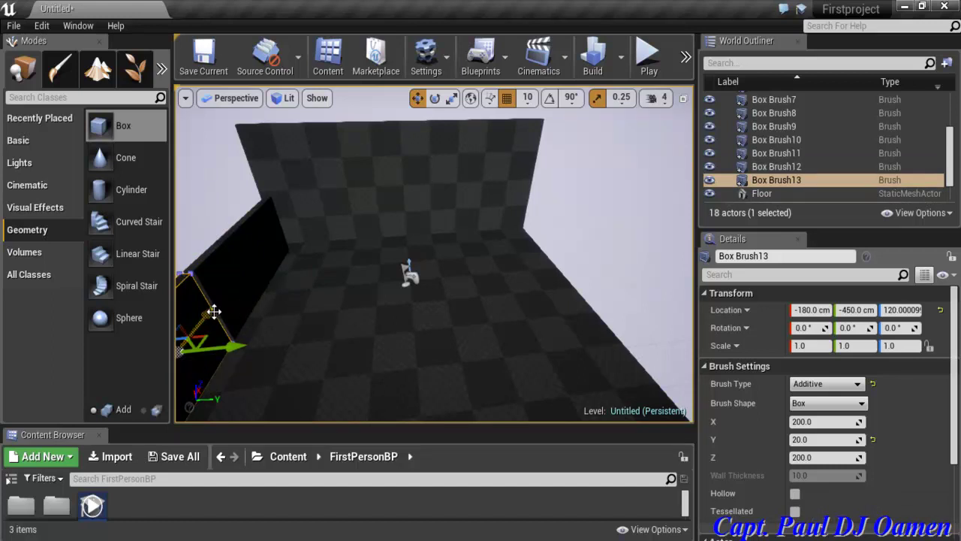
left_click_drag(215, 311, 224, 308)
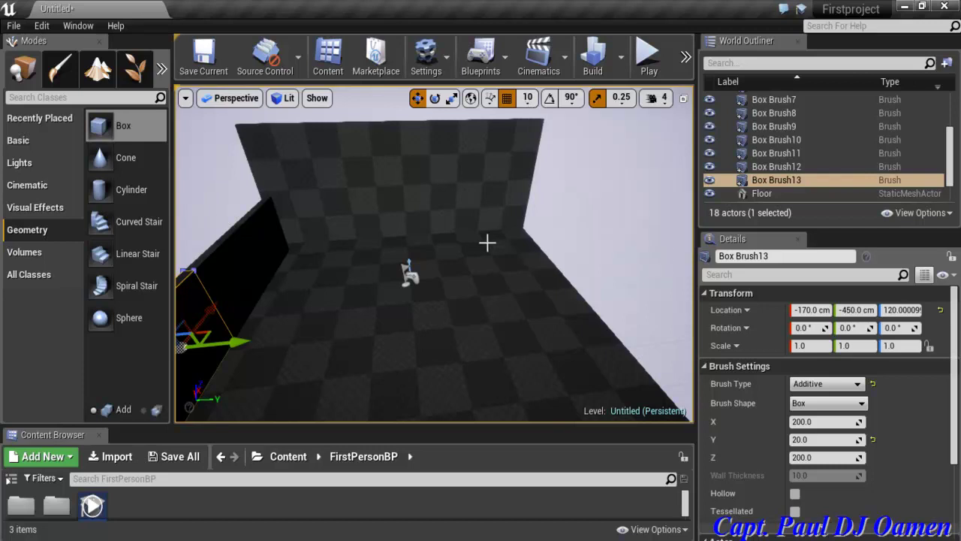
scroll(487, 241, "down", 6)
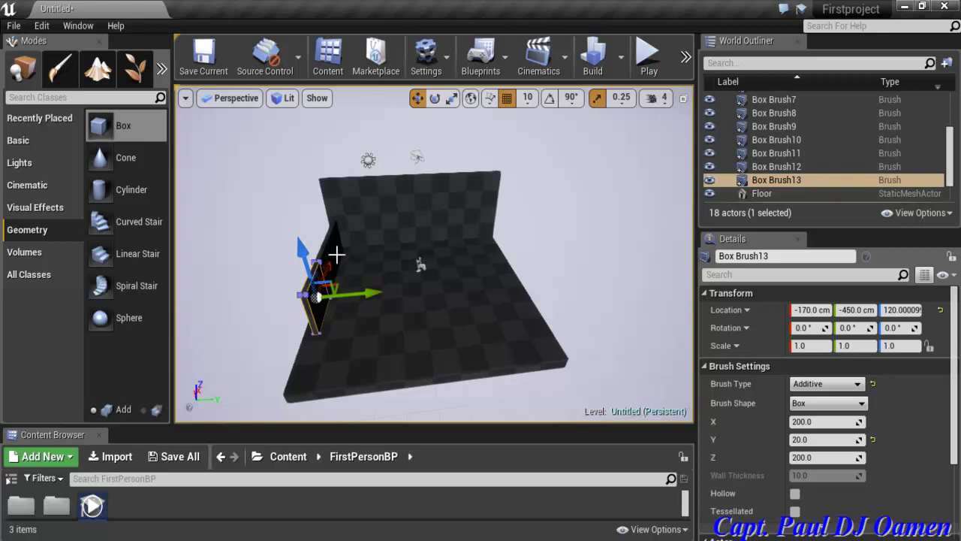
left_click_drag(328, 270, 324, 289, "alt")
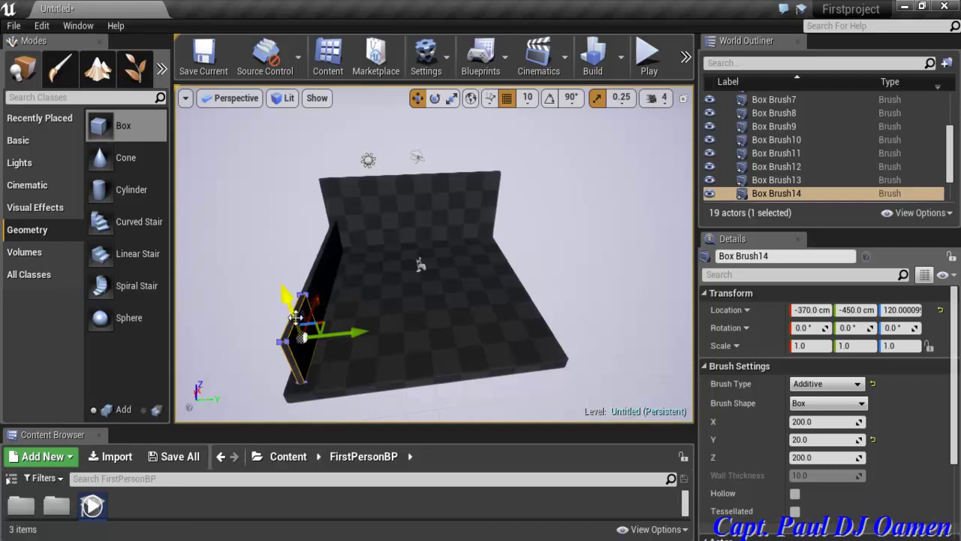
Duplicate the four side-wall panels across the floor to the opposite edge, at Y 490 cm.
left_click(315, 282, "ctrl")
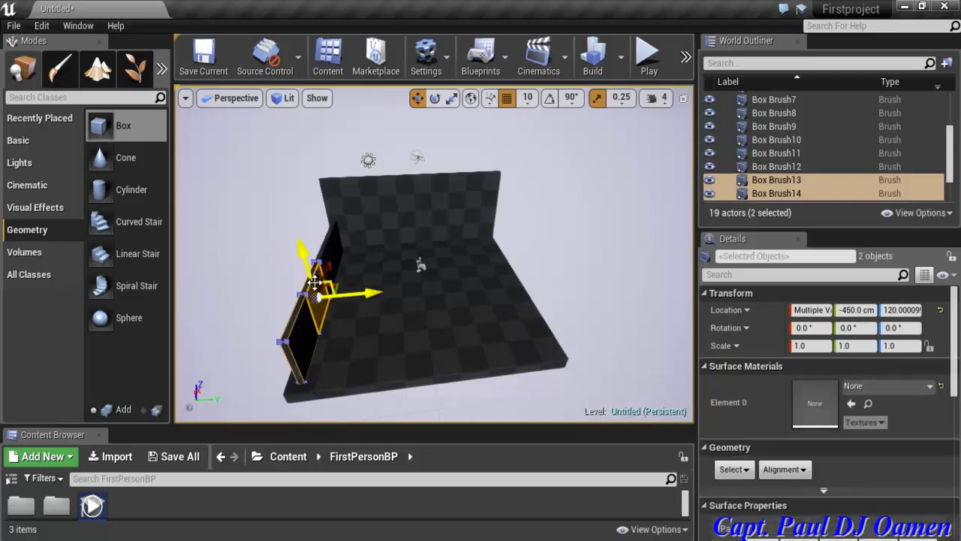
left_click(327, 248, "ctrl")
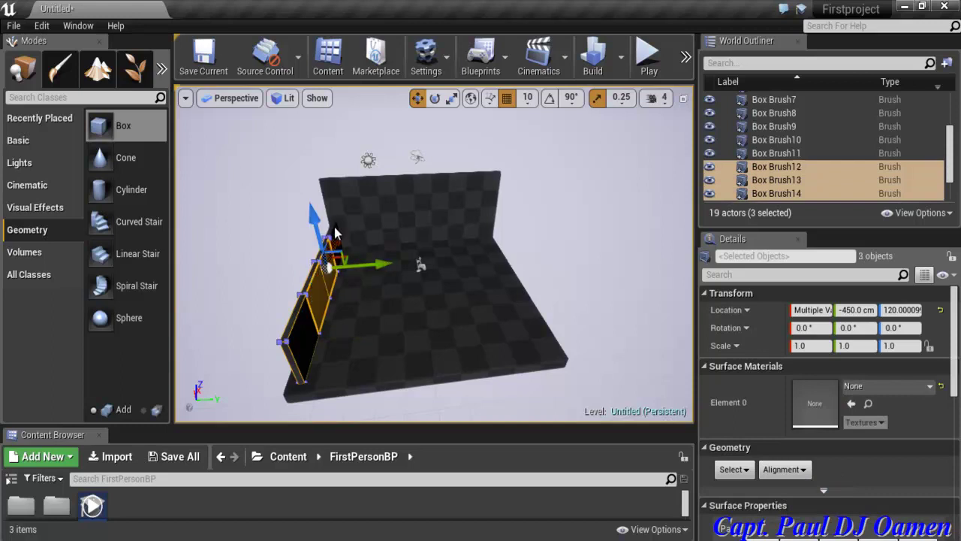
left_click(334, 221, "ctrl")
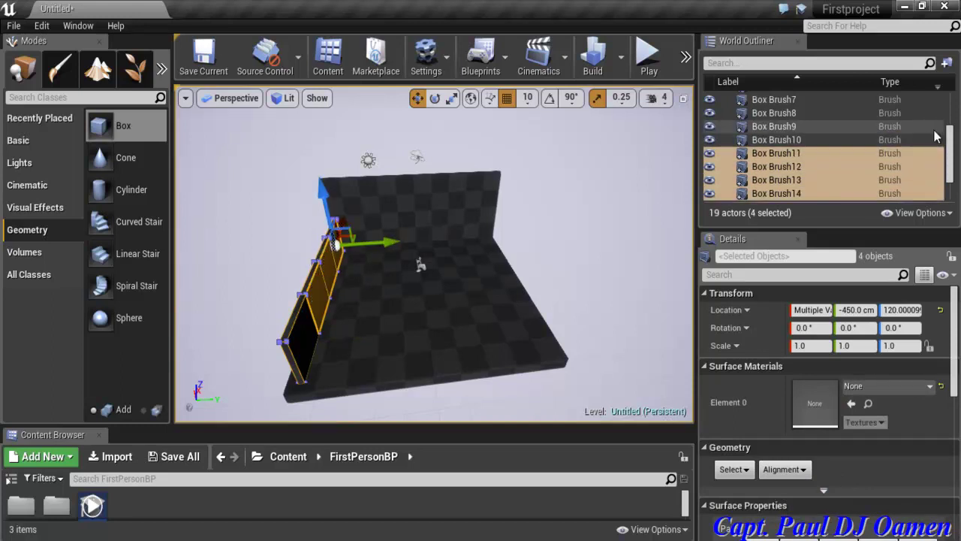
left_click_drag(950, 138, 952, 149)
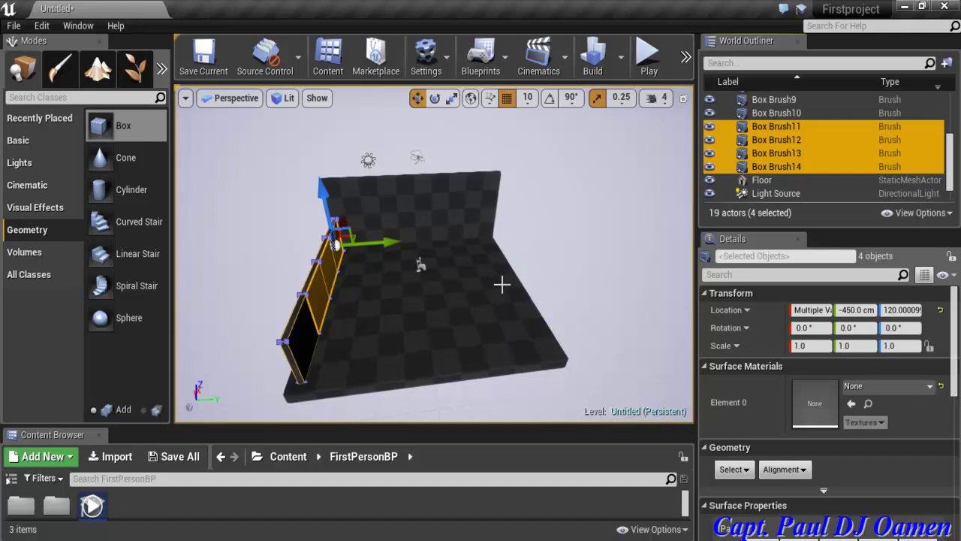
left_click_drag(398, 241, 667, 232, "alt")
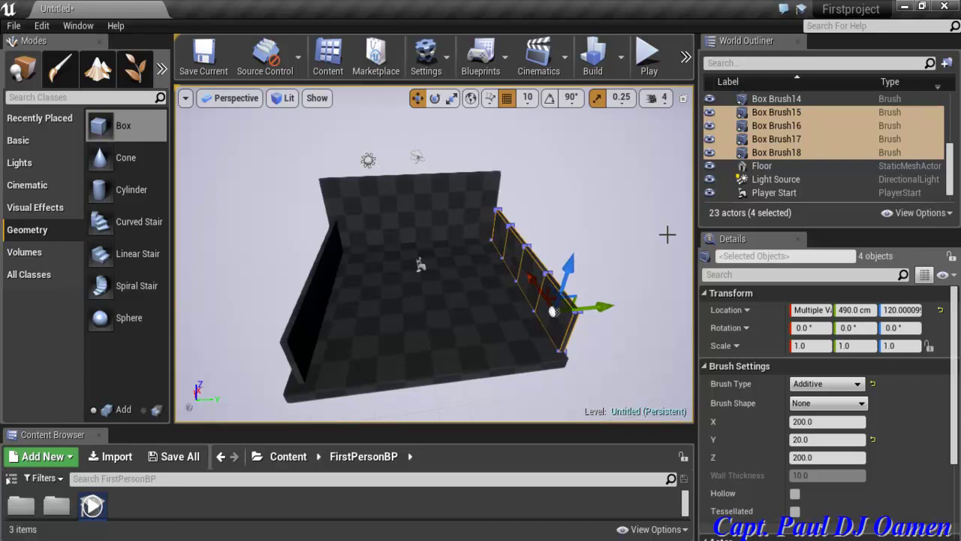
Duplicate the new side-wall row upward to Z 320 cm and copy that upper row across onto the opposite side wall at Y -450 cm.
mouse_move(571, 272)
left_mouse_down("alt")
mouse_move(591, 194)
mouse_move(591, 211)
left_mouse_up("alt")
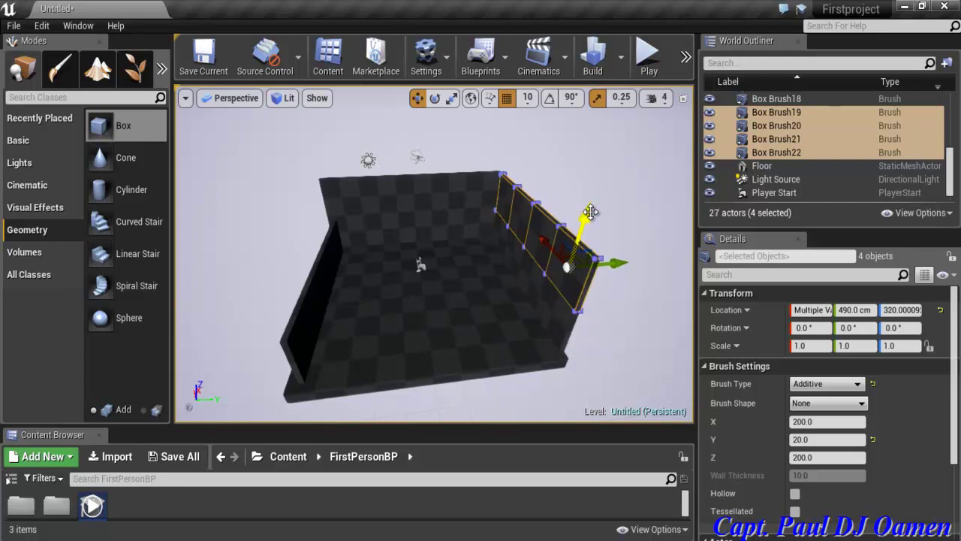
left_click_drag(618, 262, 355, 301, "alt")
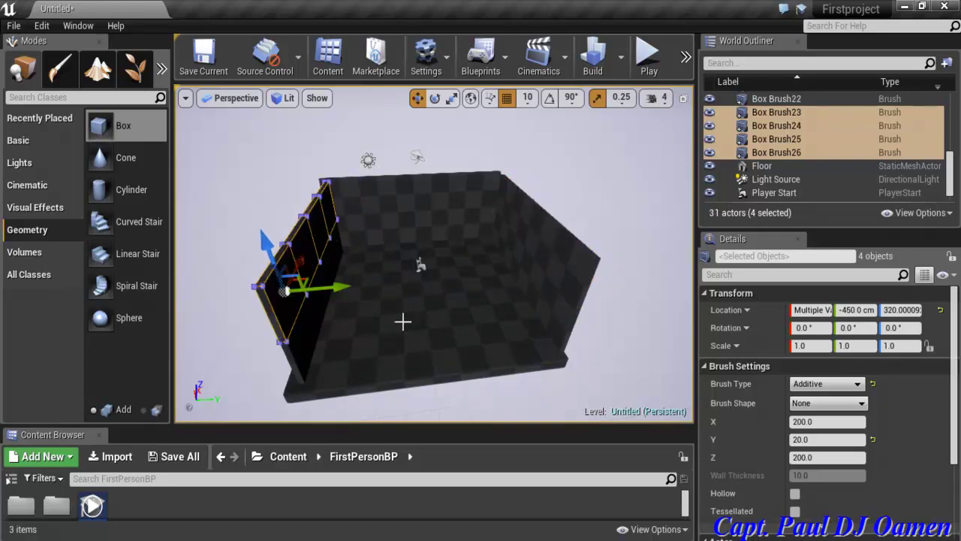
Duplicate all ten far-wall panels and move the copies to the open front side of the floor, at X -440 cm.
left_click(475, 184)
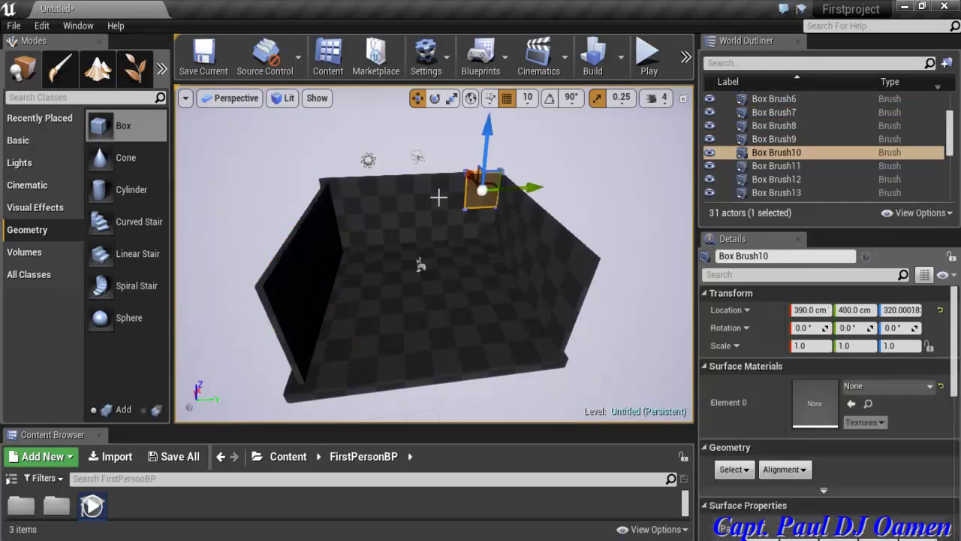
left_click(439, 197)
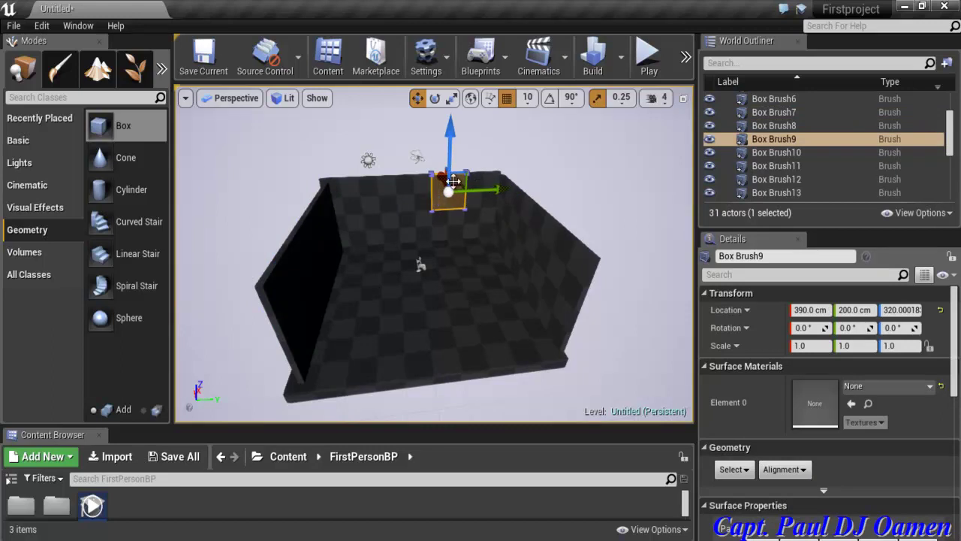
left_click(479, 185, "ctrl")
left_click(415, 186, "ctrl")
left_click(371, 189, "ctrl")
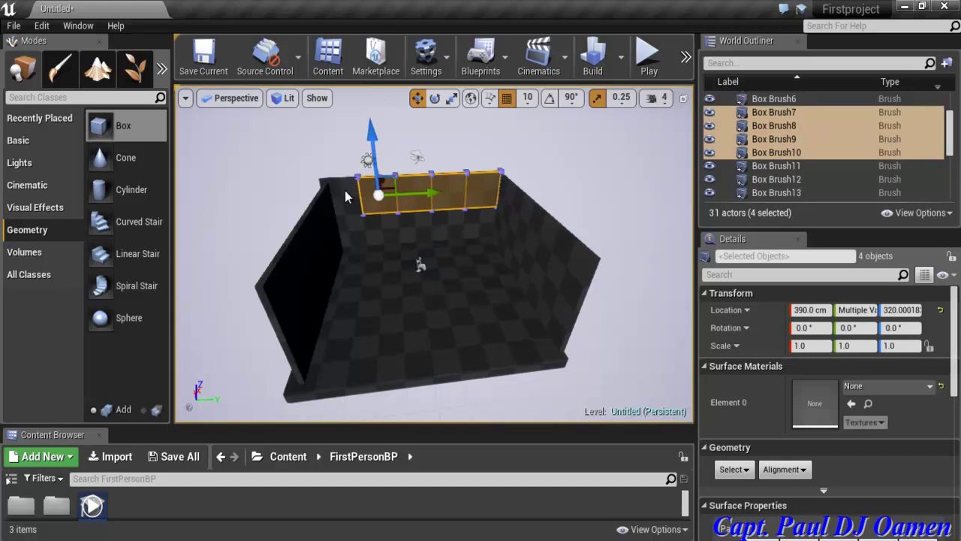
left_click(343, 189, "ctrl")
left_click(351, 226, "ctrl")
left_click(397, 236, "ctrl")
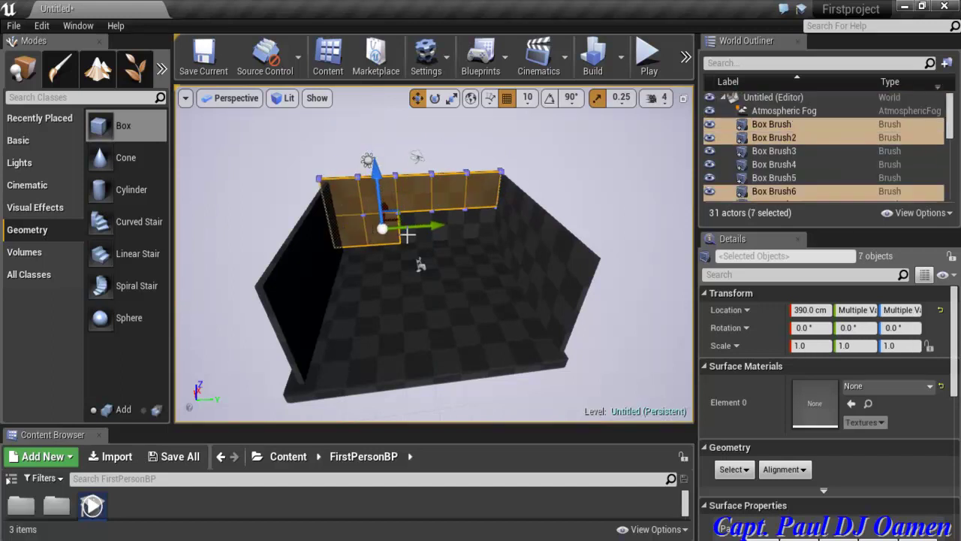
left_click(418, 235, "ctrl")
left_click(450, 230, "ctrl")
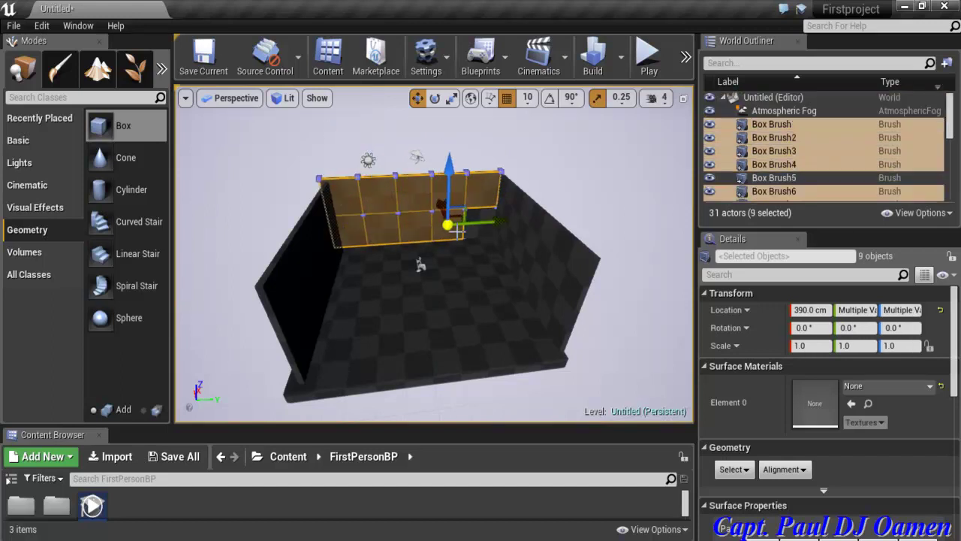
left_click(484, 227, "ctrl")
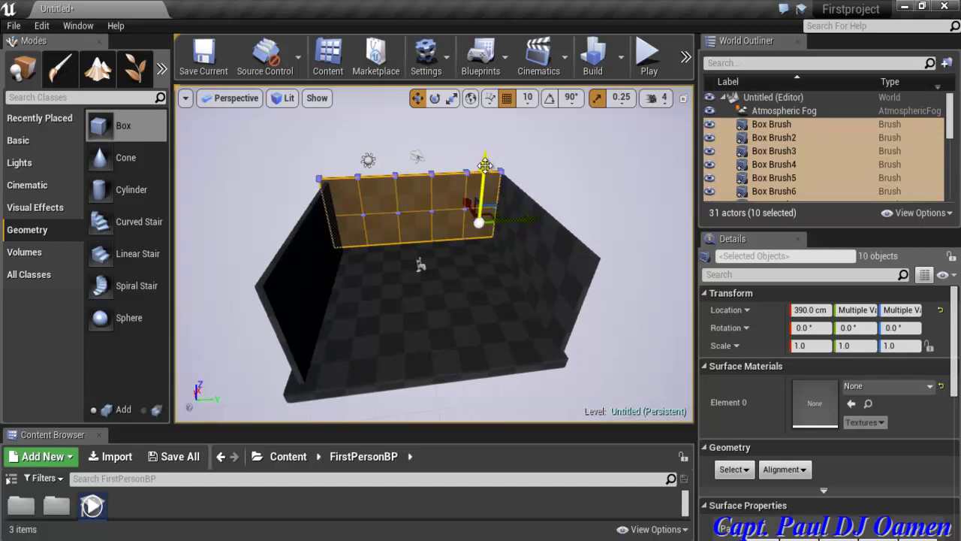
mouse_move(485, 158)
left_mouse_down("alt")
mouse_move(486, 9)
mouse_move(488, 75)
mouse_move(507, 105)
left_mouse_up("alt")
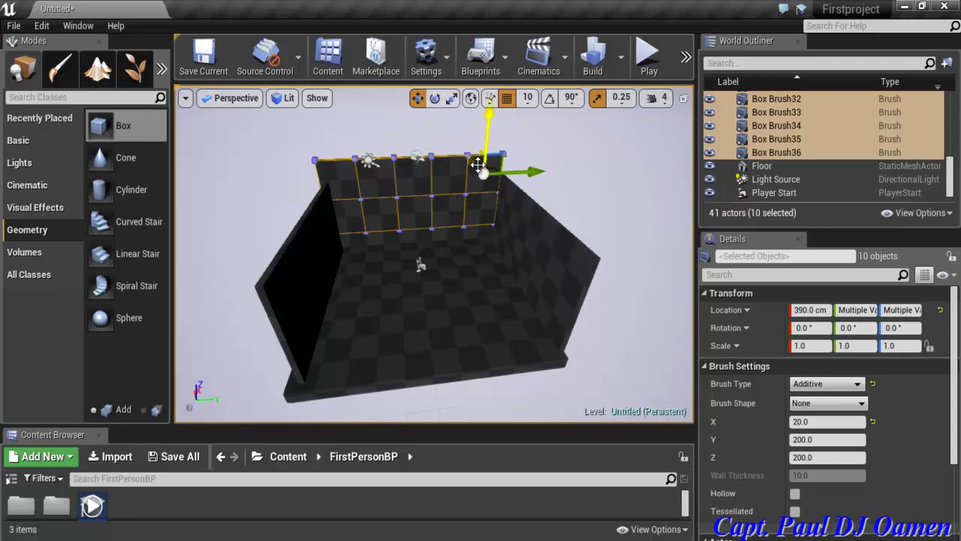
left_click_drag(475, 162, 499, 237)
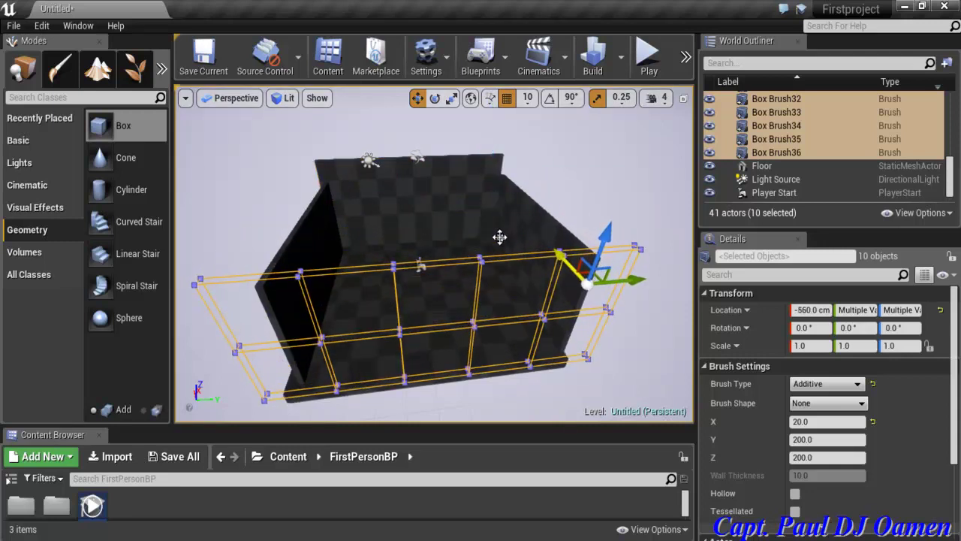
left_click(578, 278)
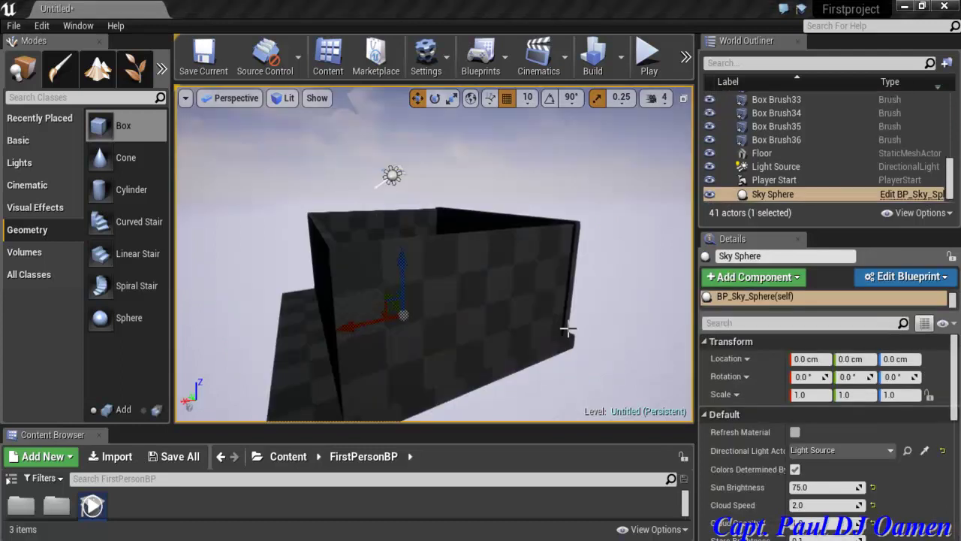
Play-test the level to examine the enclosed room from inside, and end the play session.
left_click(648, 57)
left_click(532, 259)
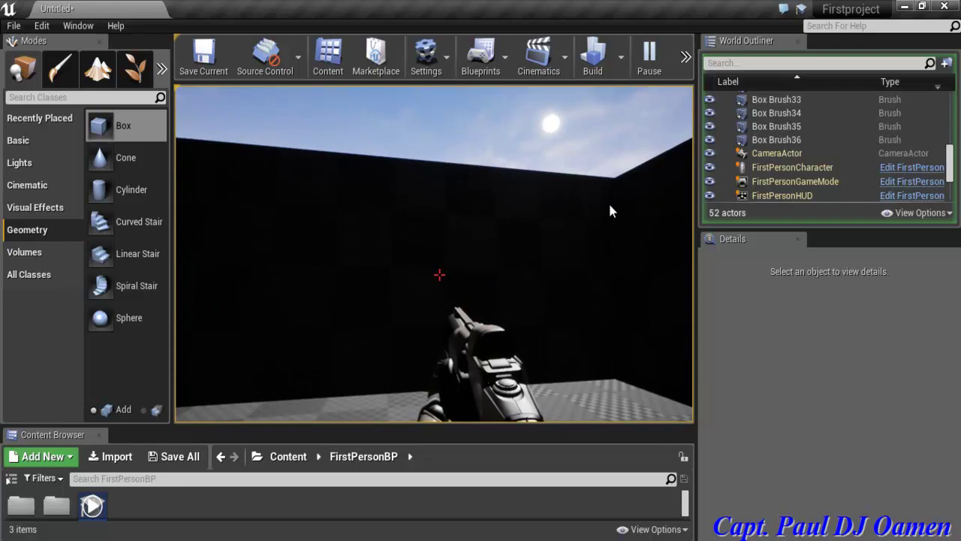
key("Escape")
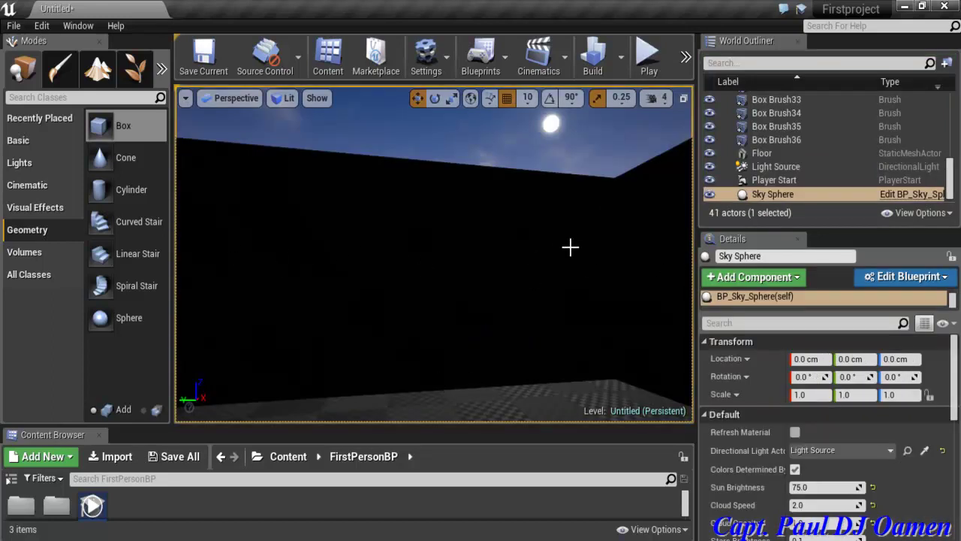
Duplicate the upper row of five panels on the X -440 cm wall upward to Z 530 cm.
left_click(583, 206)
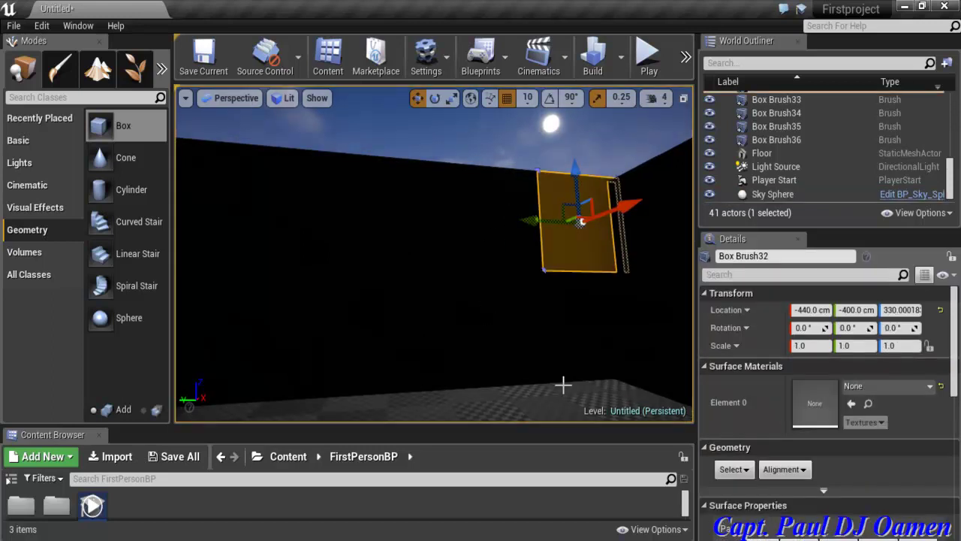
scroll(510, 323, "down", 6)
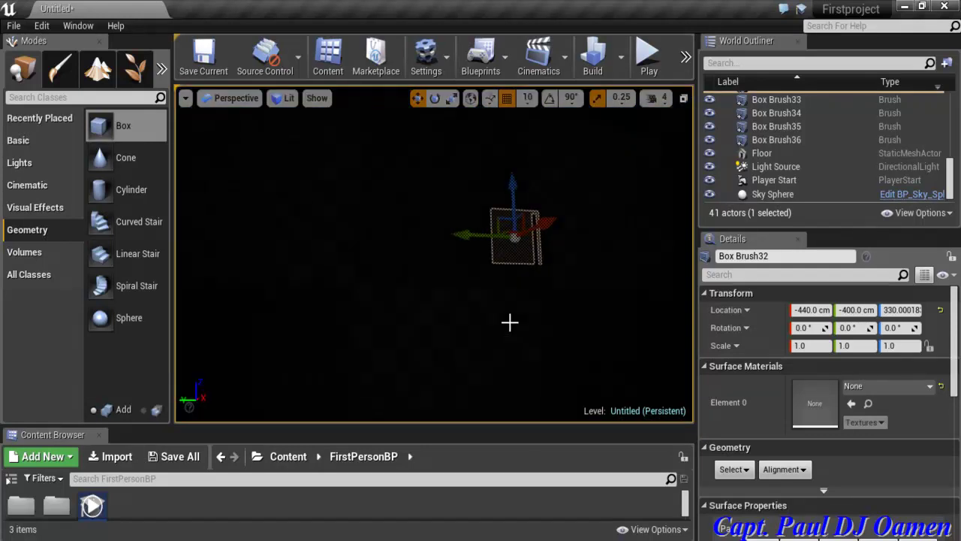
scroll(510, 322, "up", 3)
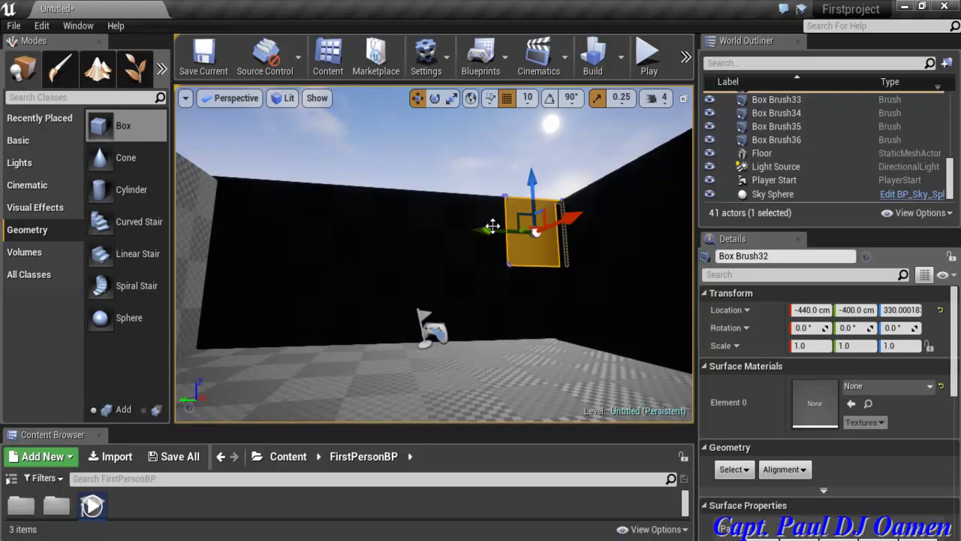
left_click_drag(489, 223, 251, 203, "alt")
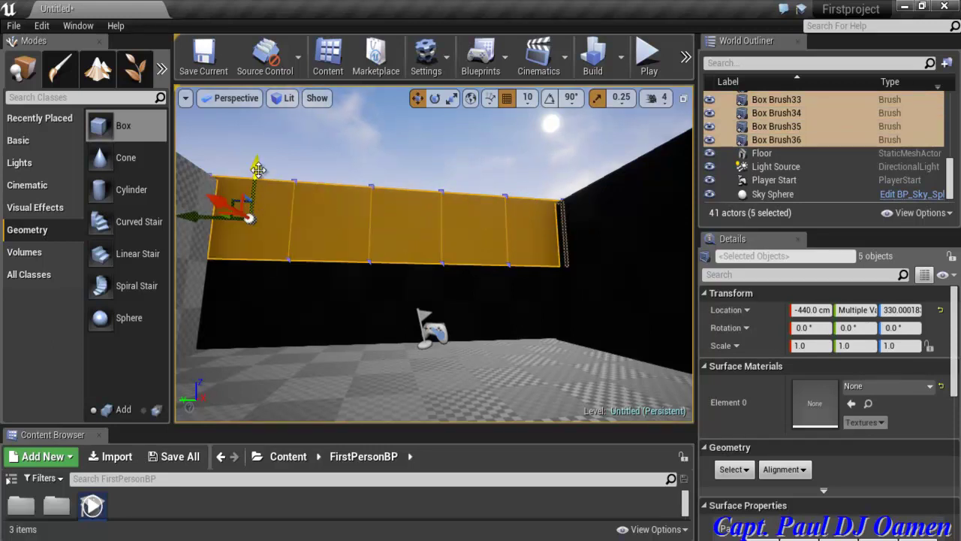
mouse_move(257, 169)
left_mouse_down("alt")
mouse_move(262, 124)
mouse_move(284, 90)
mouse_move(259, 124)
left_mouse_up("alt")
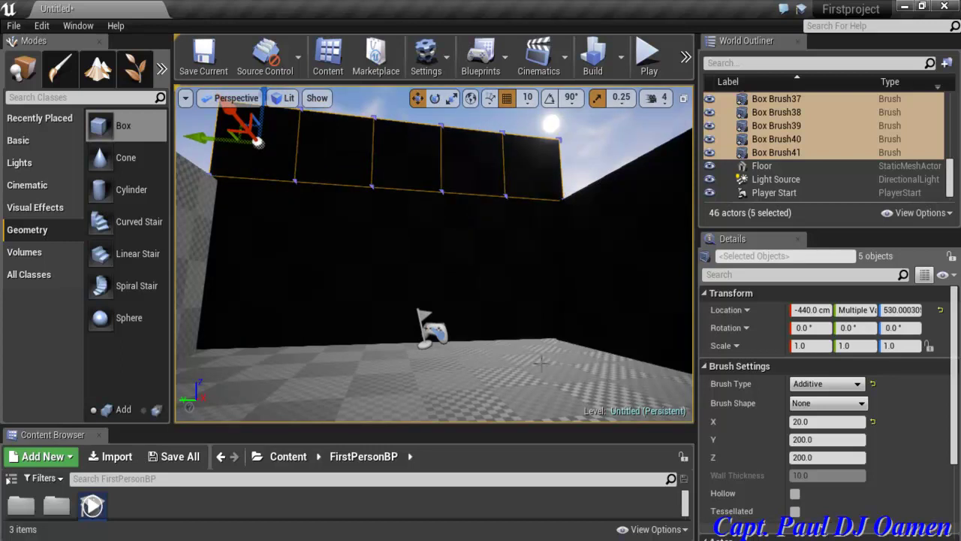
Duplicate the four upper panels of the Y -480 cm side wall upward to Z 520 cm.
left_click_drag(545, 353, 710, 362)
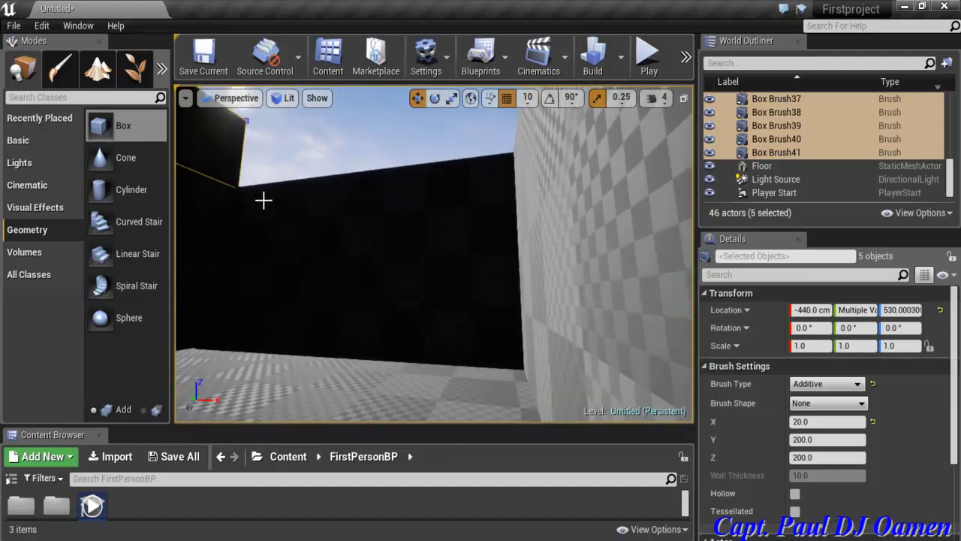
left_click(242, 226)
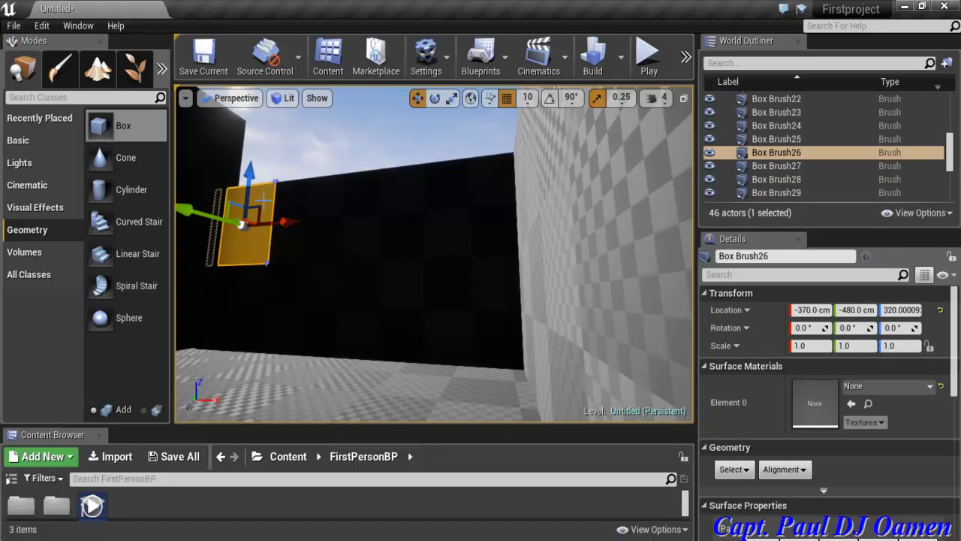
left_click(323, 208, "ctrl")
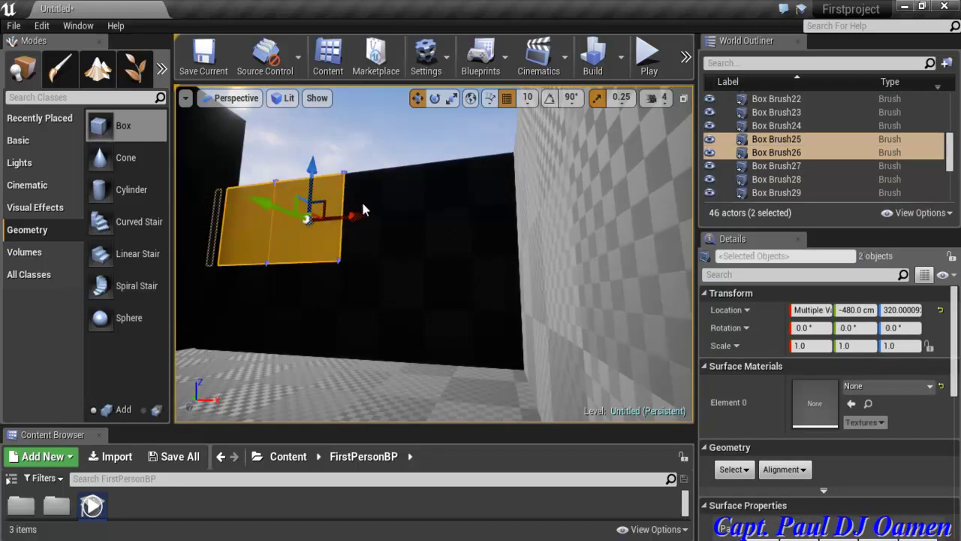
left_click(421, 208, "ctrl")
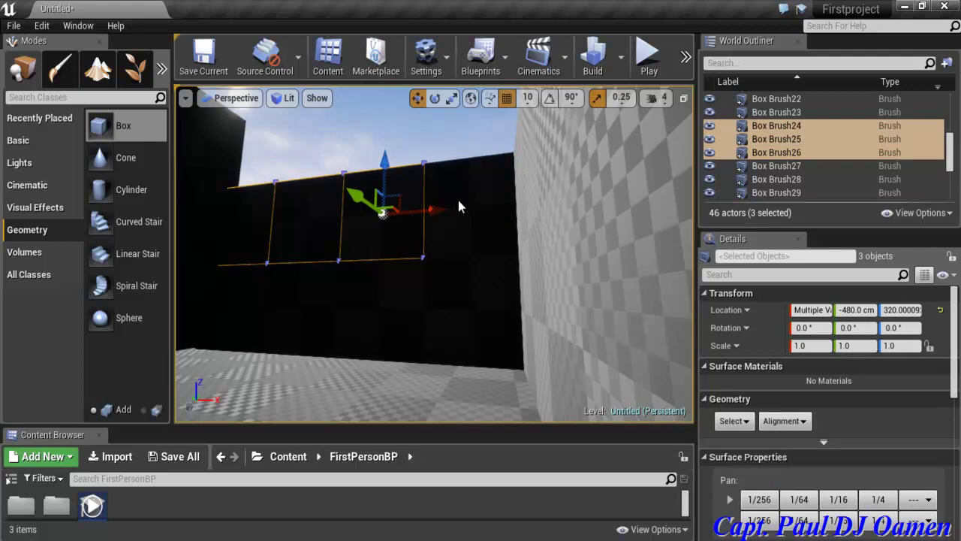
left_click(457, 199, "ctrl")
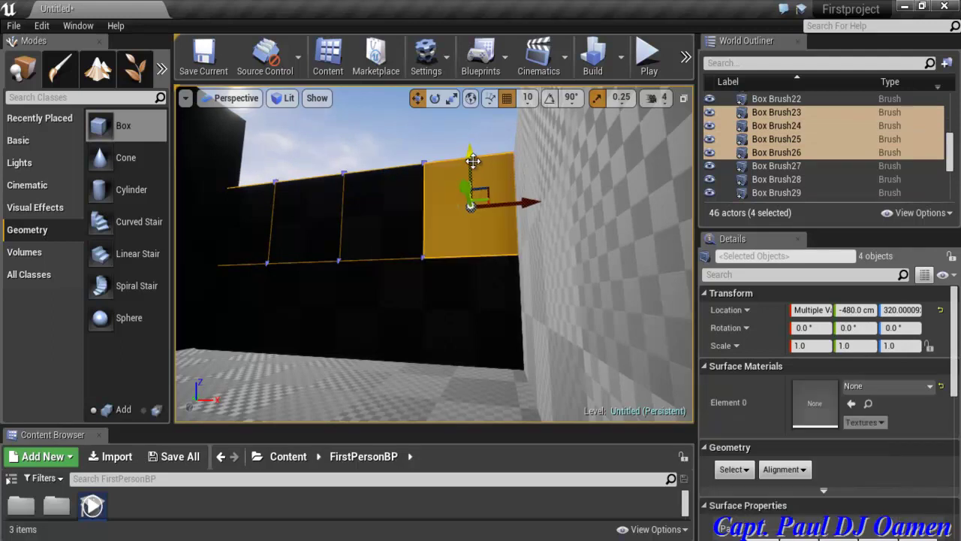
left_click_drag(472, 161, 484, 57, "alt")
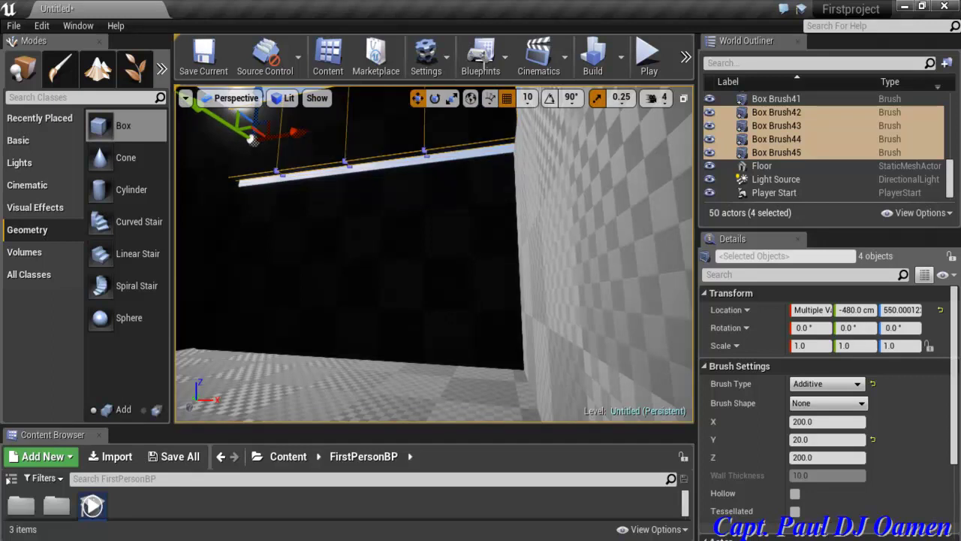
key("ctrl+z")
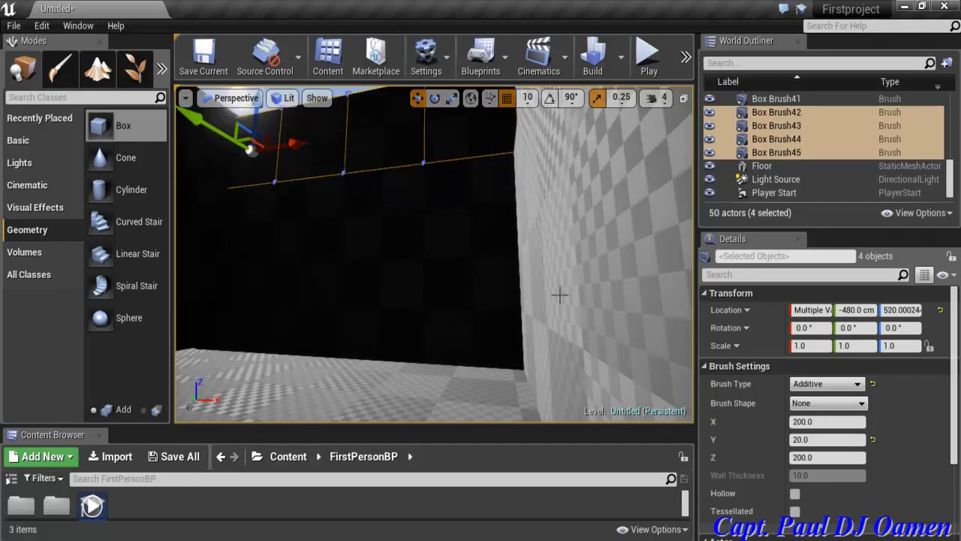
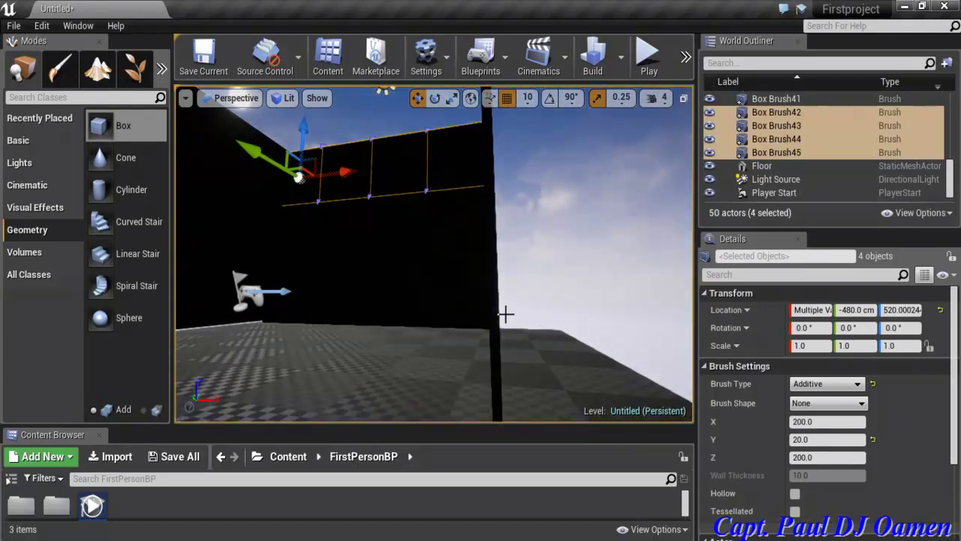
Duplicate the upper panel rows of the remaining far wall and side wall upward, and snap the copies down onto the surfaces below.
right_click_drag(514, 333, 647, 328)
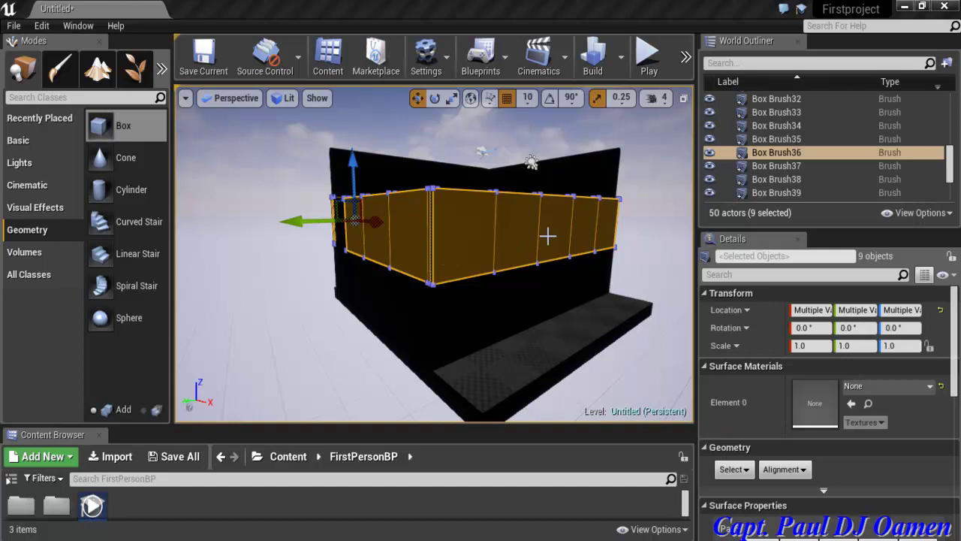
left_click(339, 234, "ctrl")
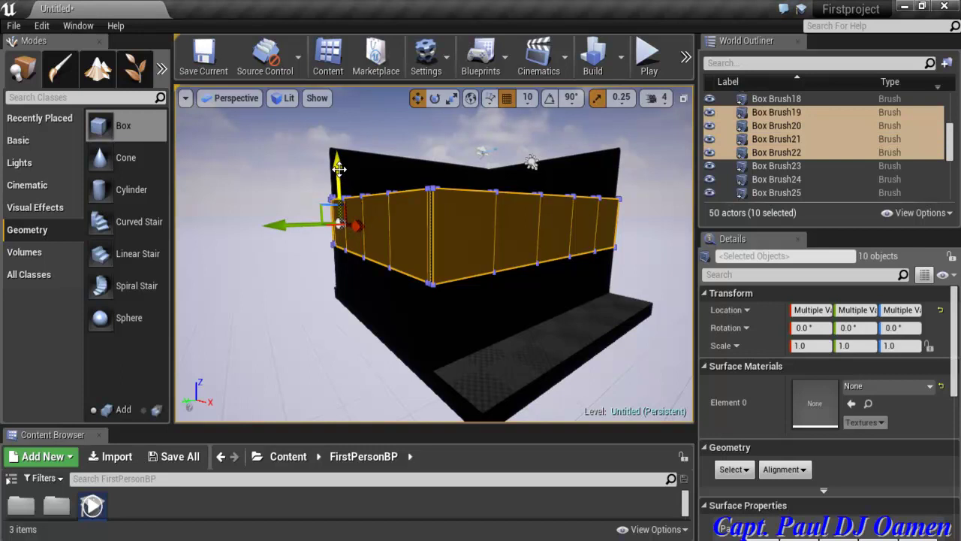
left_click_drag(339, 167, 344, 106, "alt")
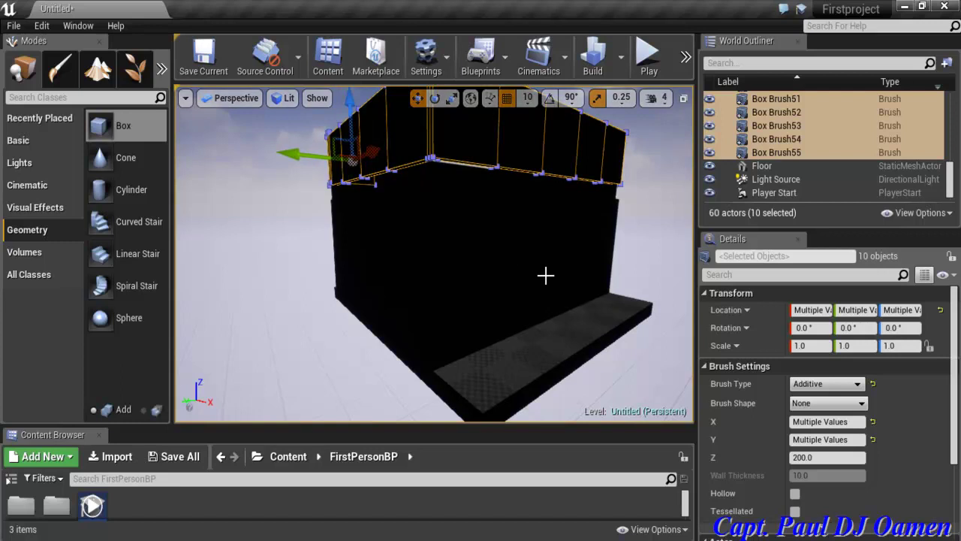
key("End")
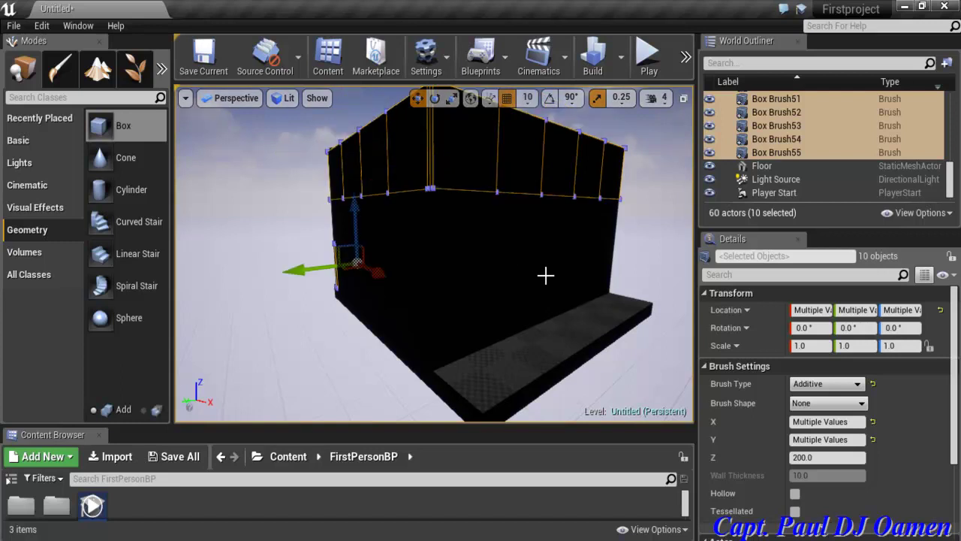
left_click(622, 367)
key("f")
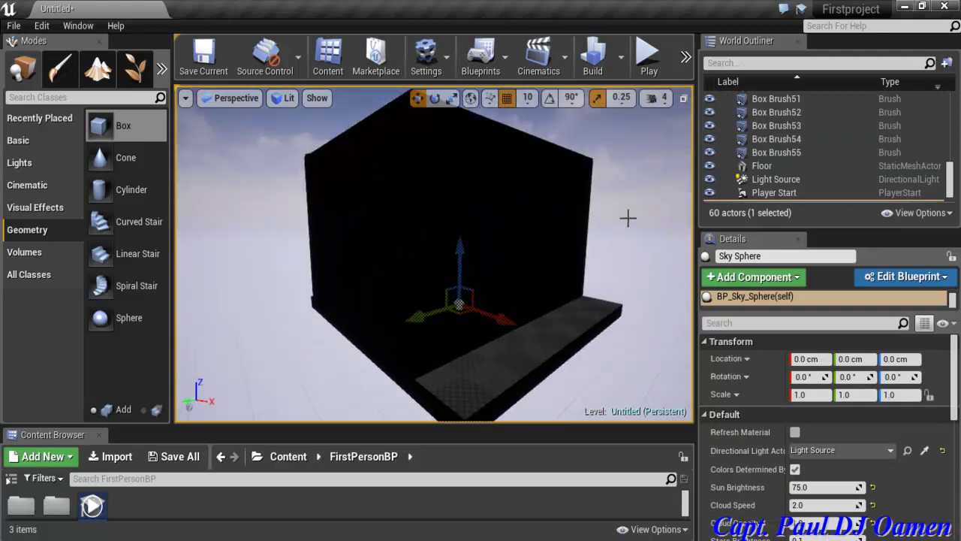
Play-test the level again, look around the raised walls from inside and fire the weapon, and end the play session.
scroll(510, 220, "up", 10)
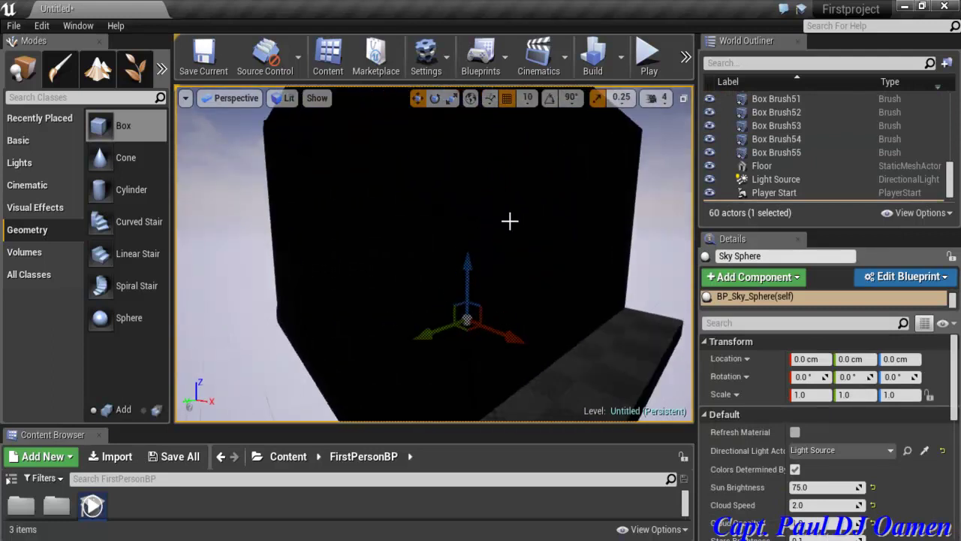
left_click(649, 56)
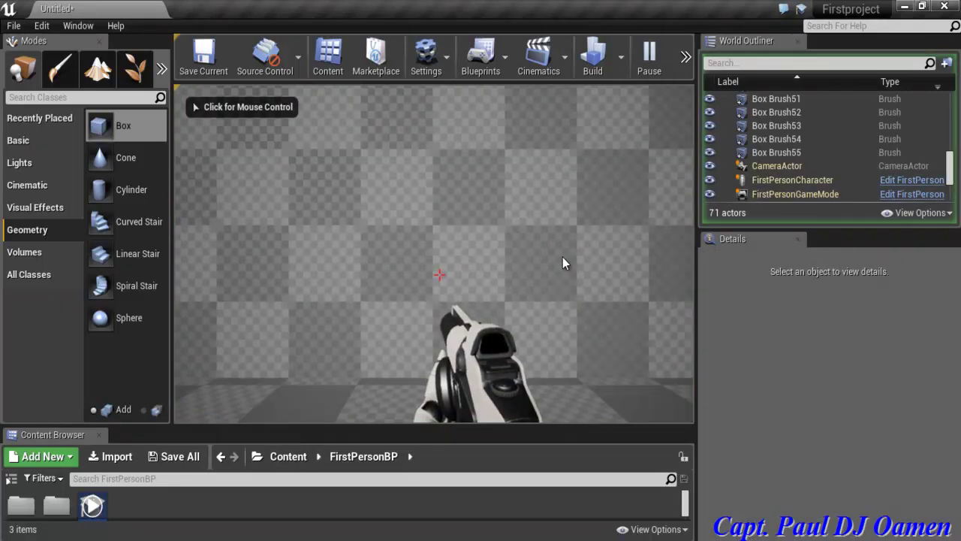
left_click(562, 257)
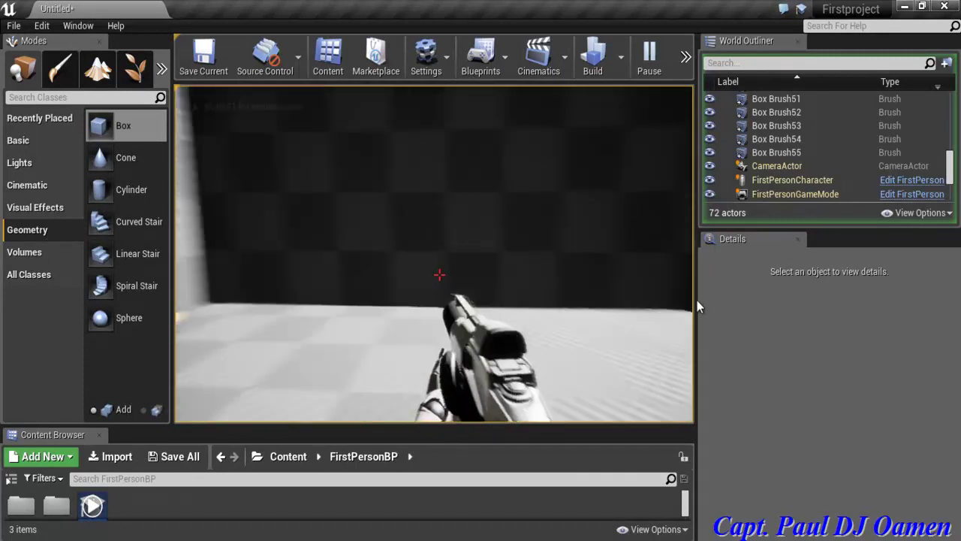
left_click(693, 295)
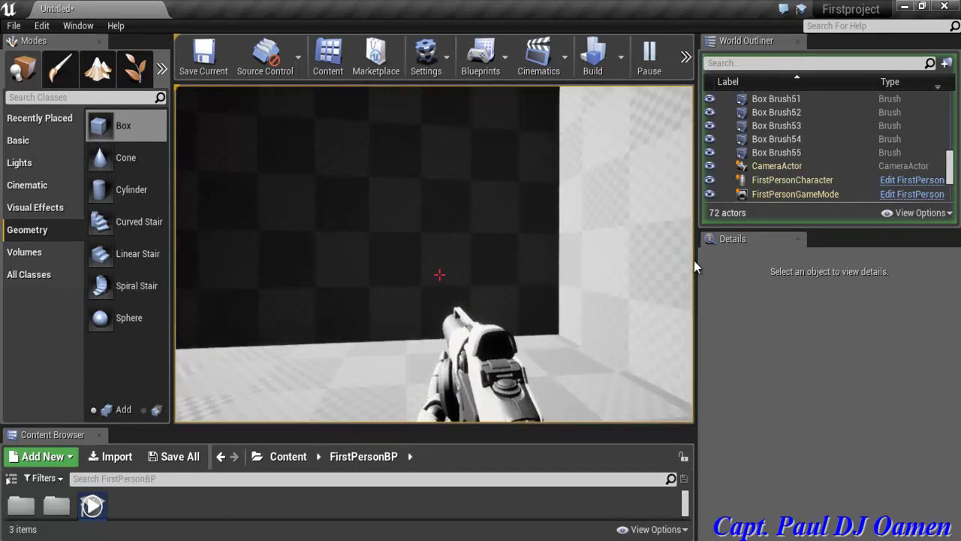
left_click(579, 254)
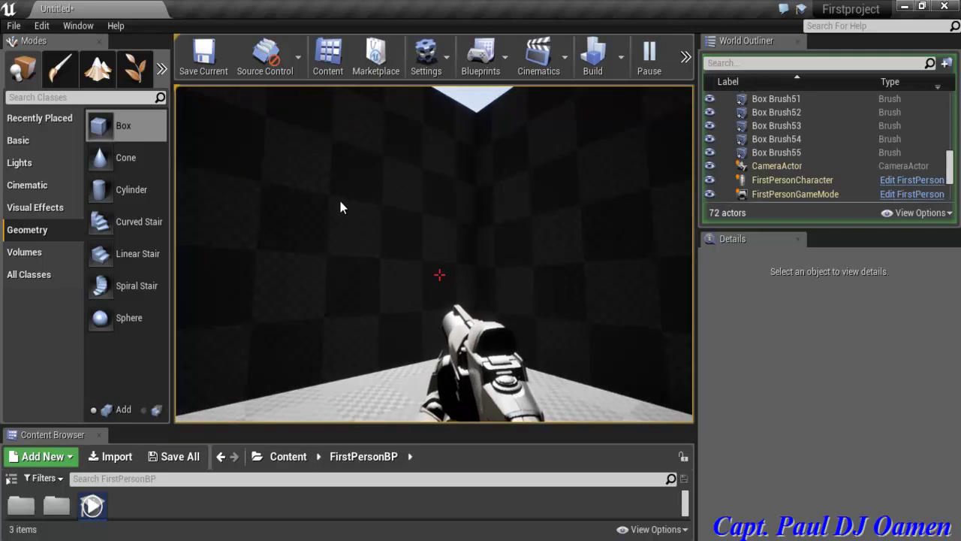
key("Escape")
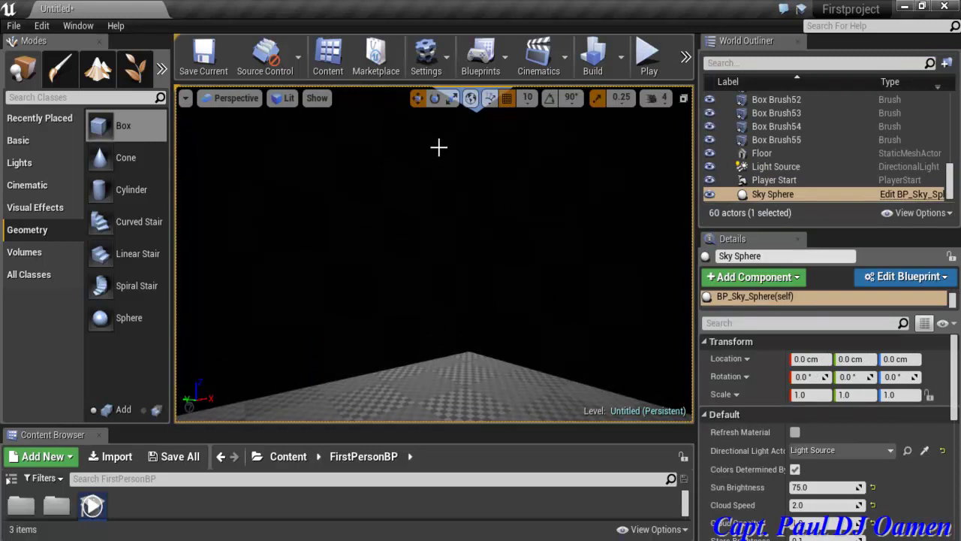
Place three point lights high along the X -440 cm wall at X -380 cm: Y -350, Z 490; Y 430, Z 500; Y -20, Z 530 cm.
left_click(439, 148)
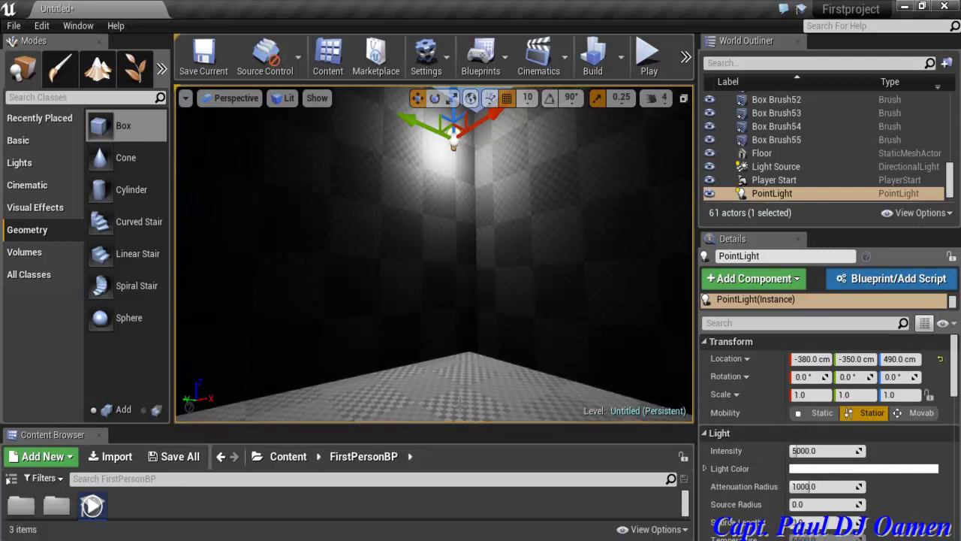
left_click_drag(299, 380, 288, 376)
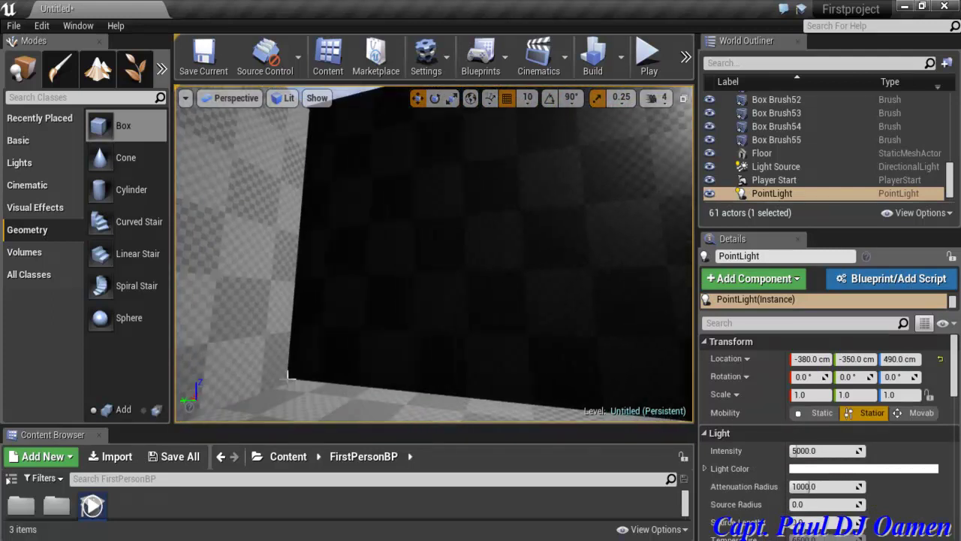
left_click(322, 152)
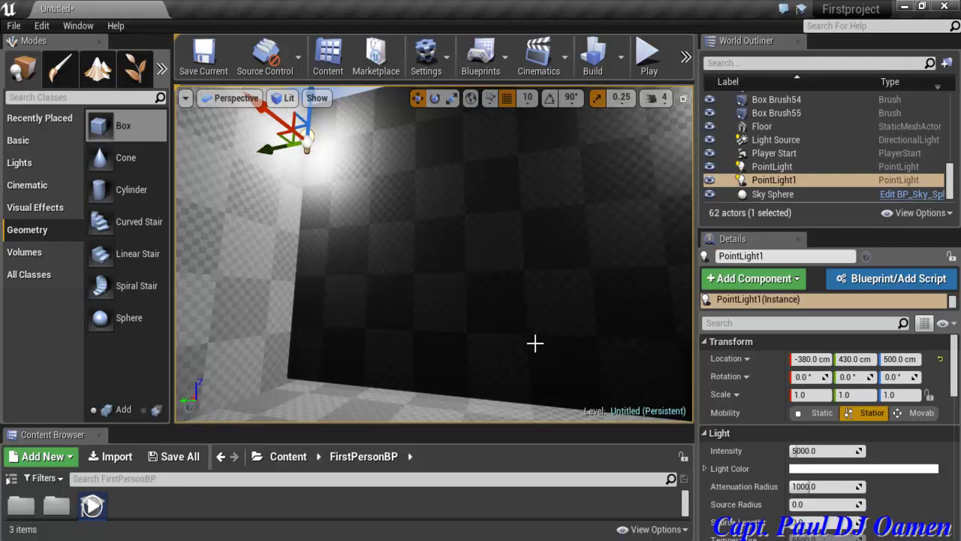
scroll(535, 343, "down", 5)
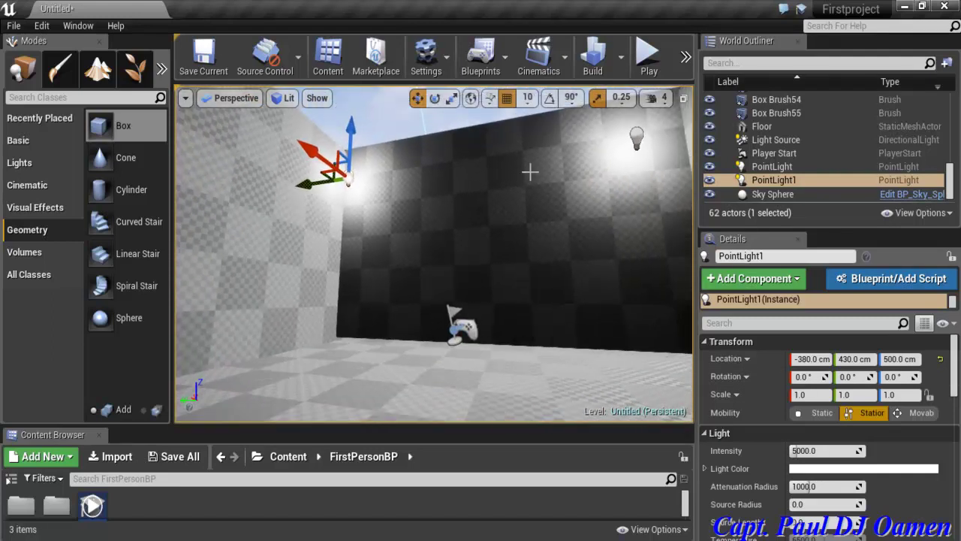
left_click(493, 154)
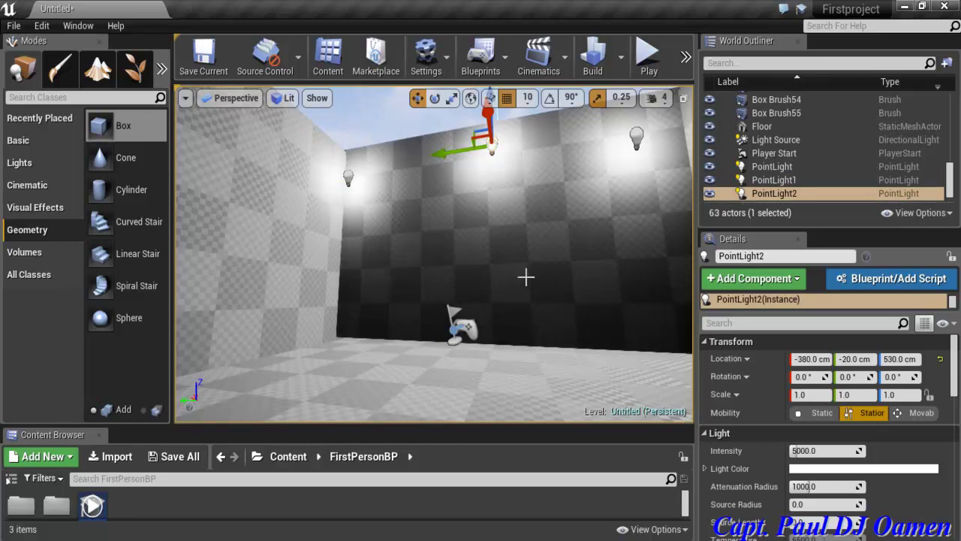
Place two point lights along the Y -480 cm side wall, at (-40, -420, 470) cm and (300, -420, 390) cm.
left_click_drag(528, 277, 519, 308)
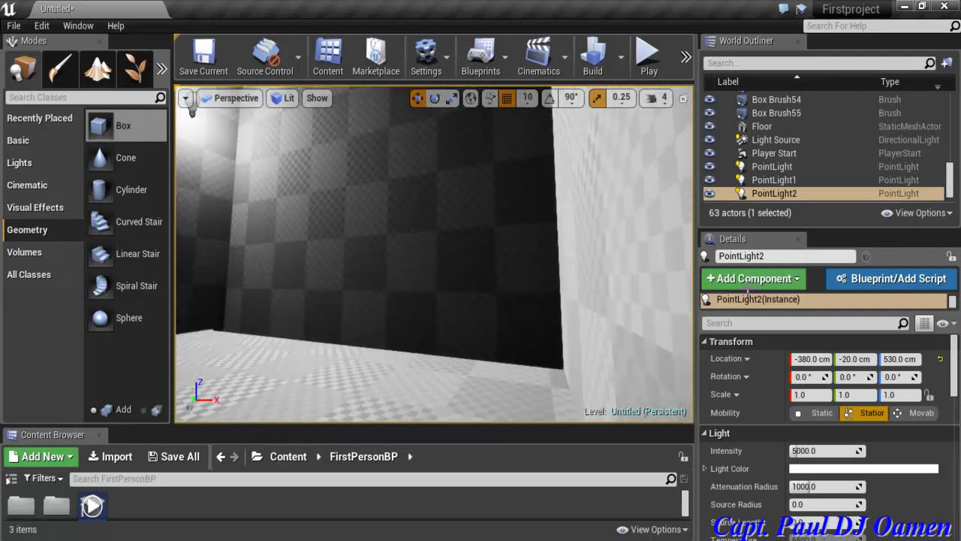
left_click(360, 111)
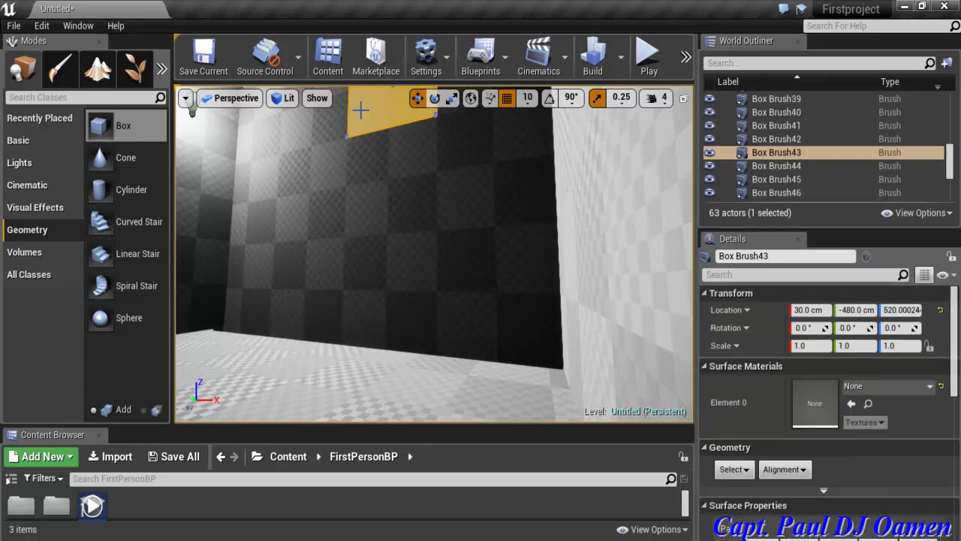
left_click(388, 210)
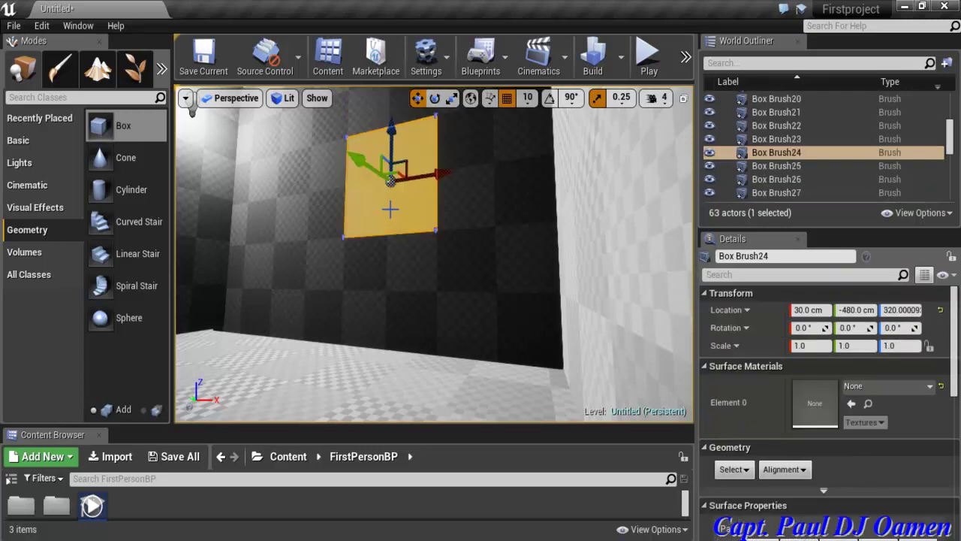
left_click(494, 386)
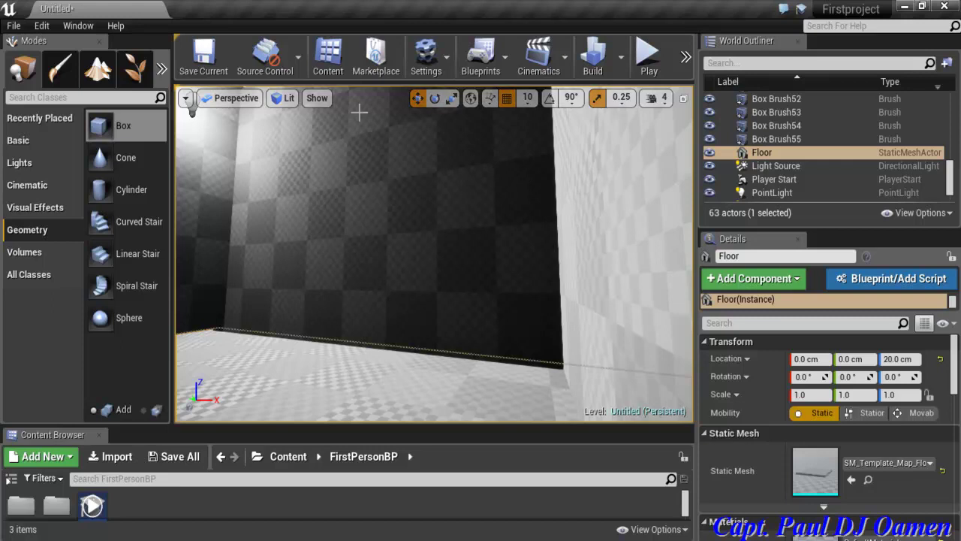
left_click(359, 113)
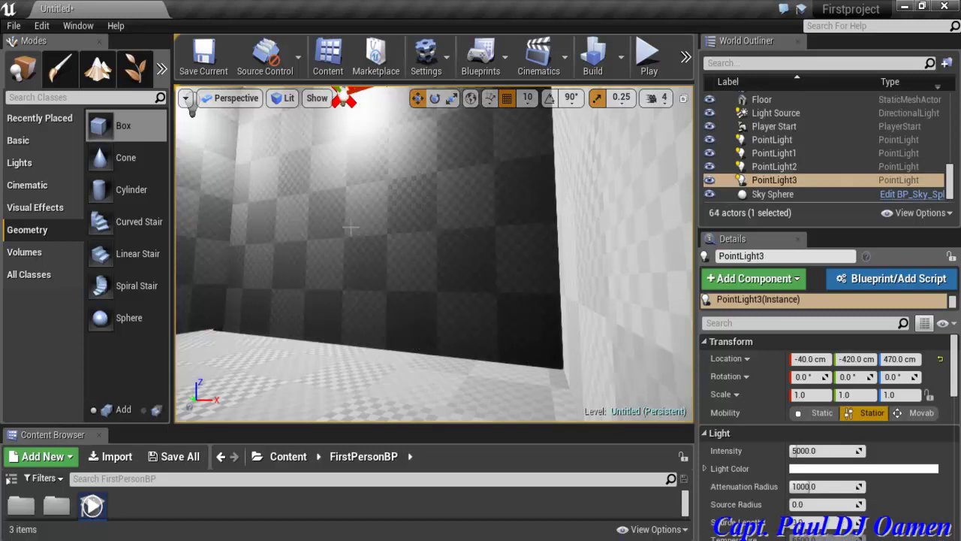
left_click(540, 111)
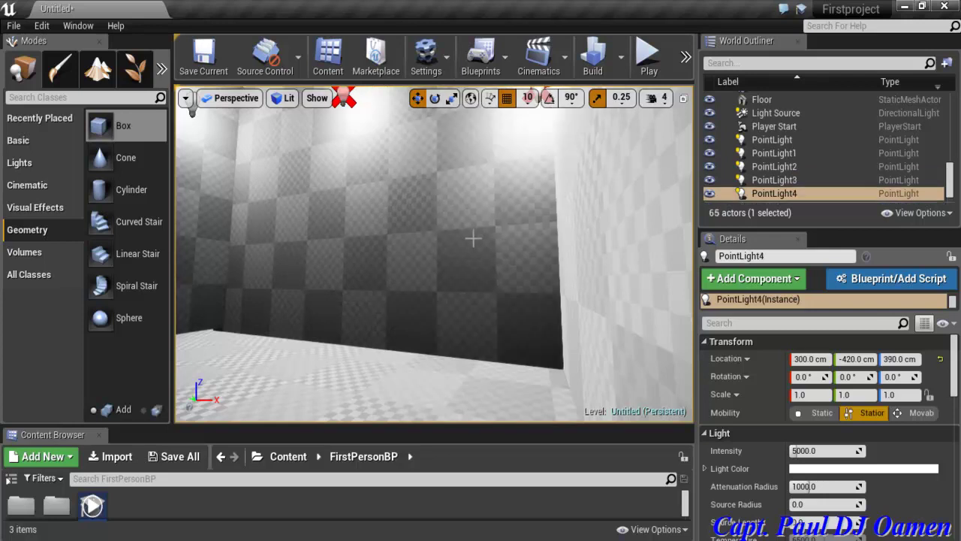
Play-test the level, look around the lit room in first person, and end the play session.
left_click(649, 56)
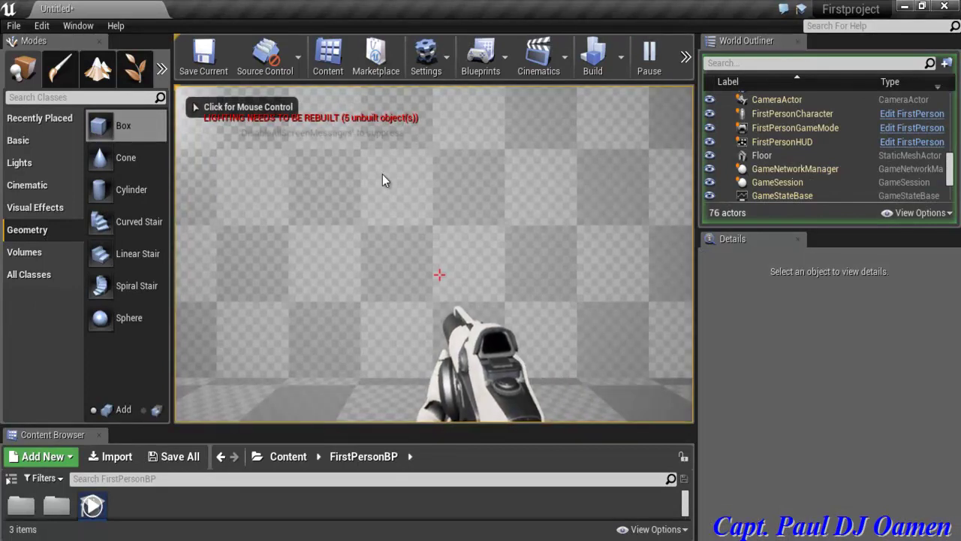
left_click(386, 175)
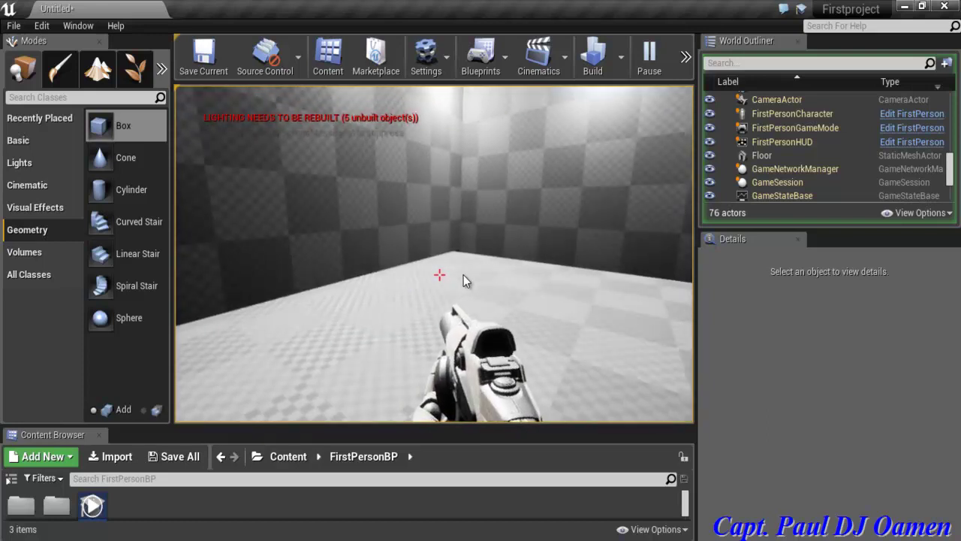
key("Escape")
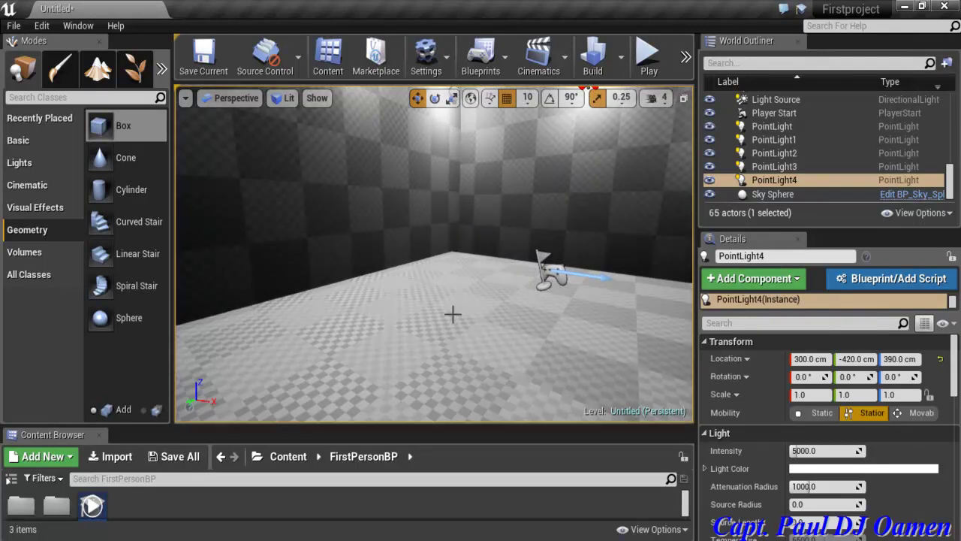
Cut a doorway in the X -440 cm wall by making its two lower panels at Y 0 cm, Box Brush29 and Box Brush34, Subtractive.
left_click_drag(453, 314, 361, 278)
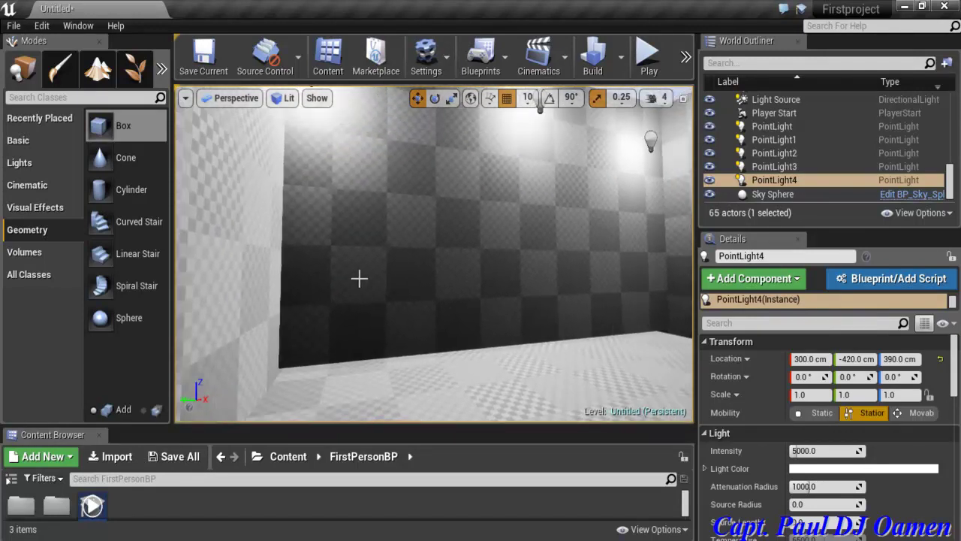
left_click(531, 301)
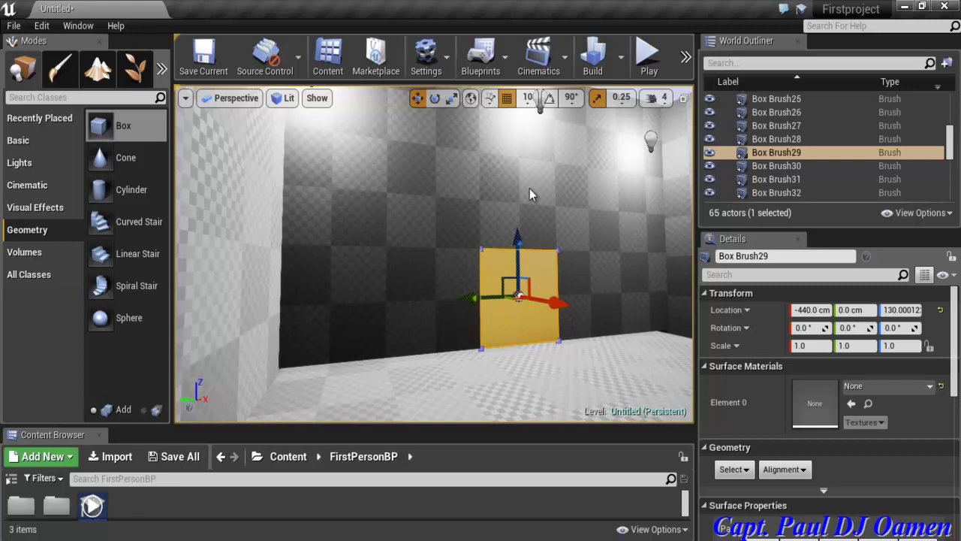
left_click_drag(517, 284, 529, 188, "alt")
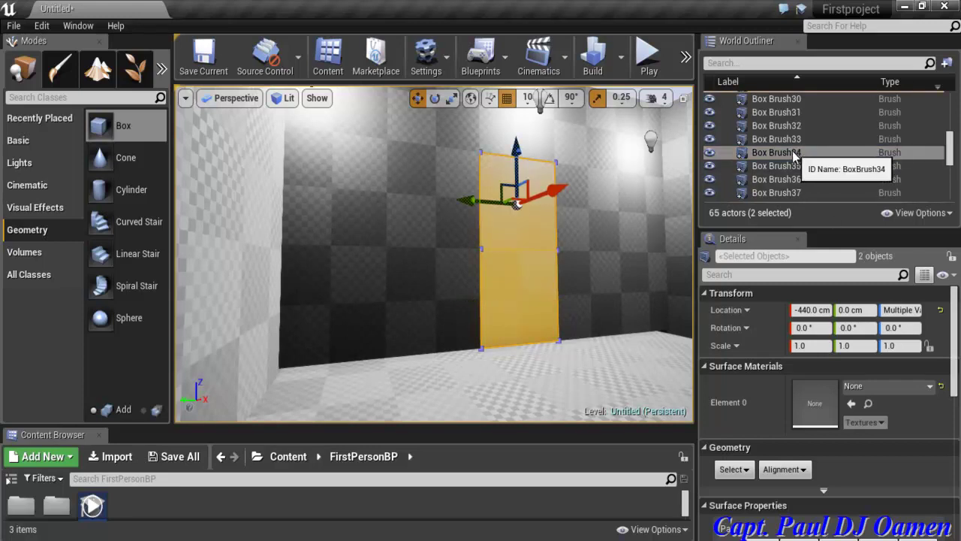
left_click(562, 333)
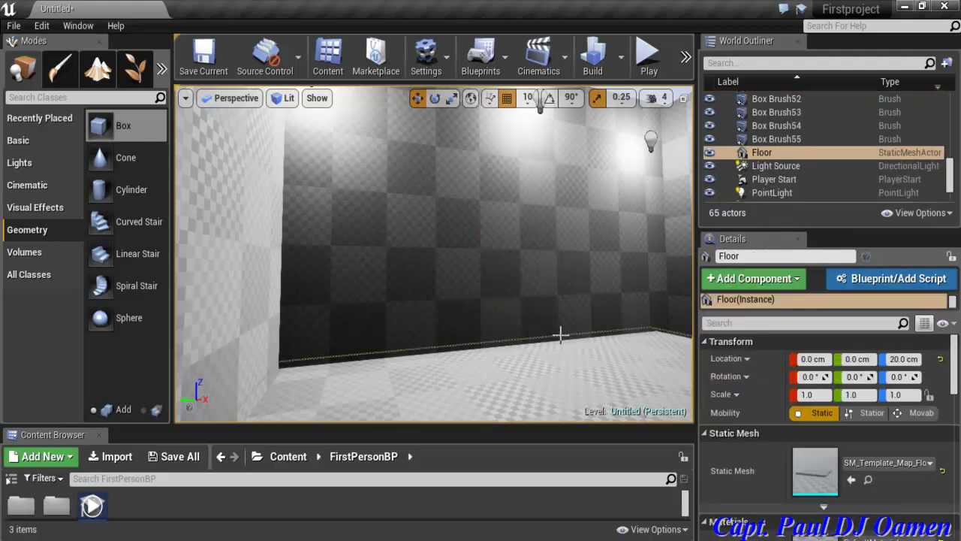
left_click(542, 303)
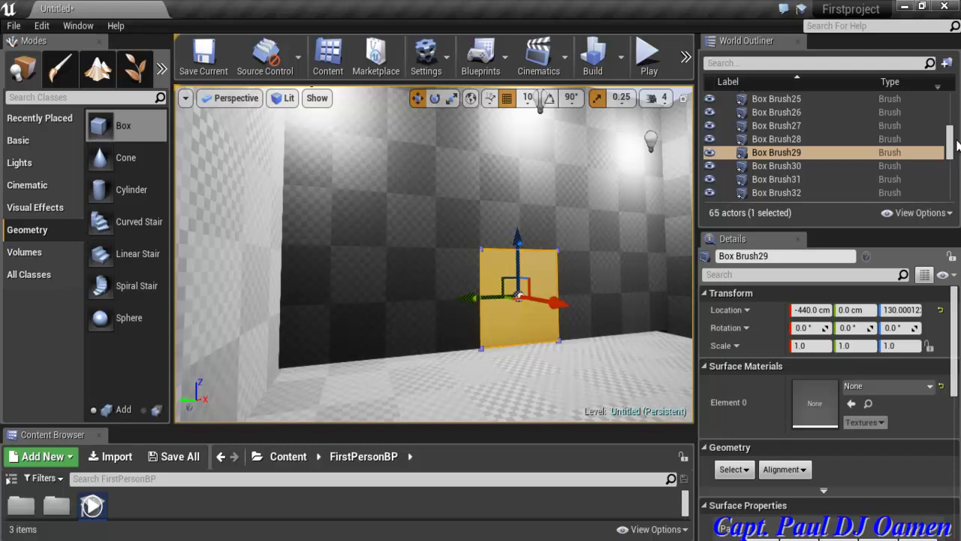
scroll(950, 154, "down", 2)
scroll(950, 154, "up", 1)
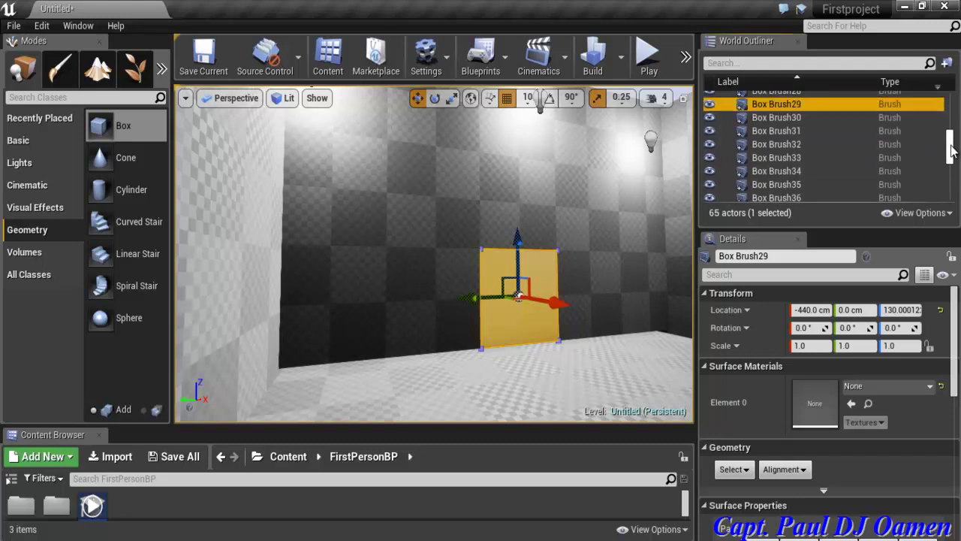
left_click(809, 172, "ctrl")
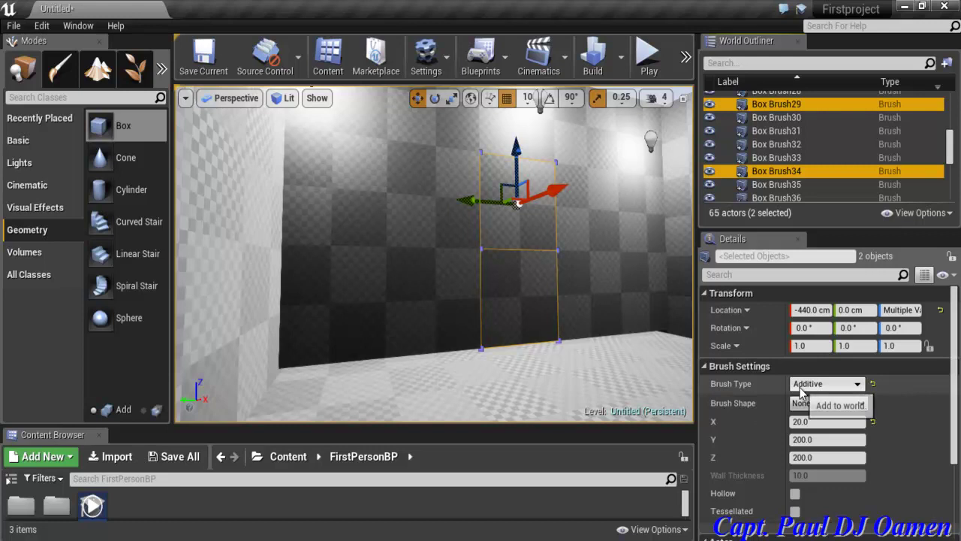
left_click(858, 385)
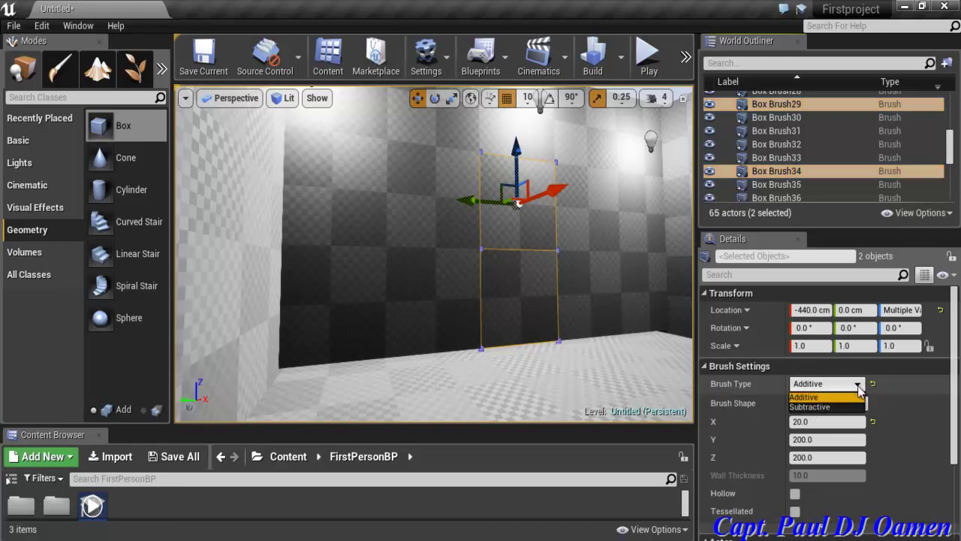
left_click(811, 407)
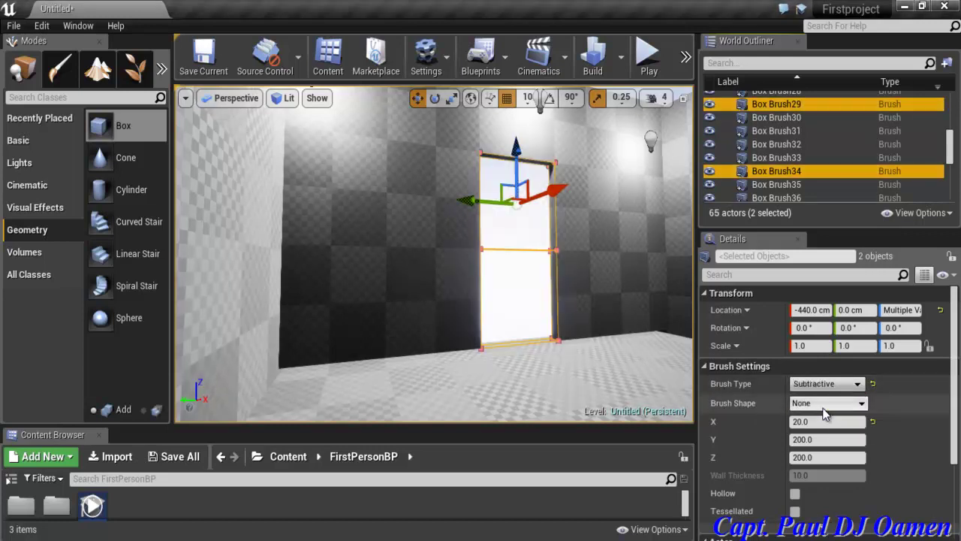
left_click(611, 388)
Cut two windows in the Y -480 cm side wall by making the middle-row panels Box Brush23 and Box Brush25 Subtractive.
right_click_drag(595, 360, 739, 341)
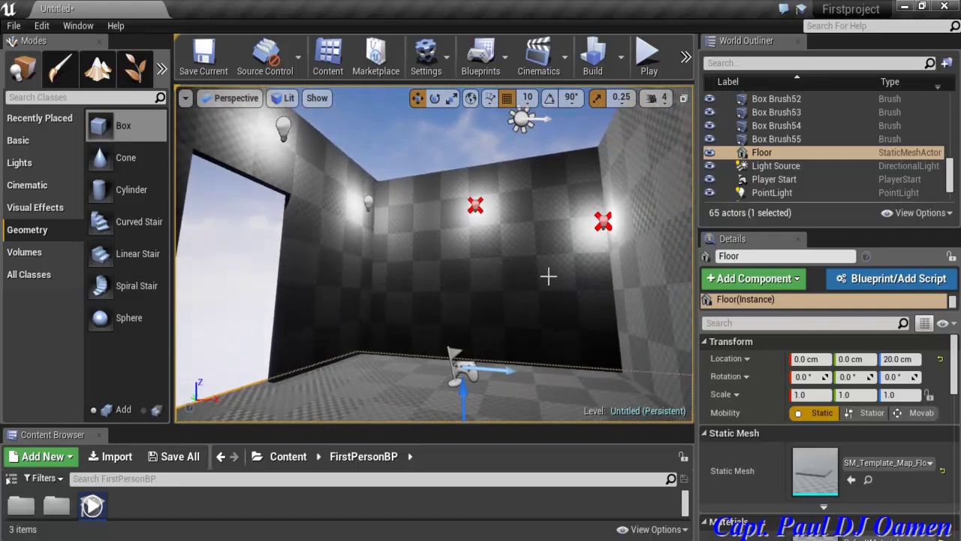
left_click(418, 241)
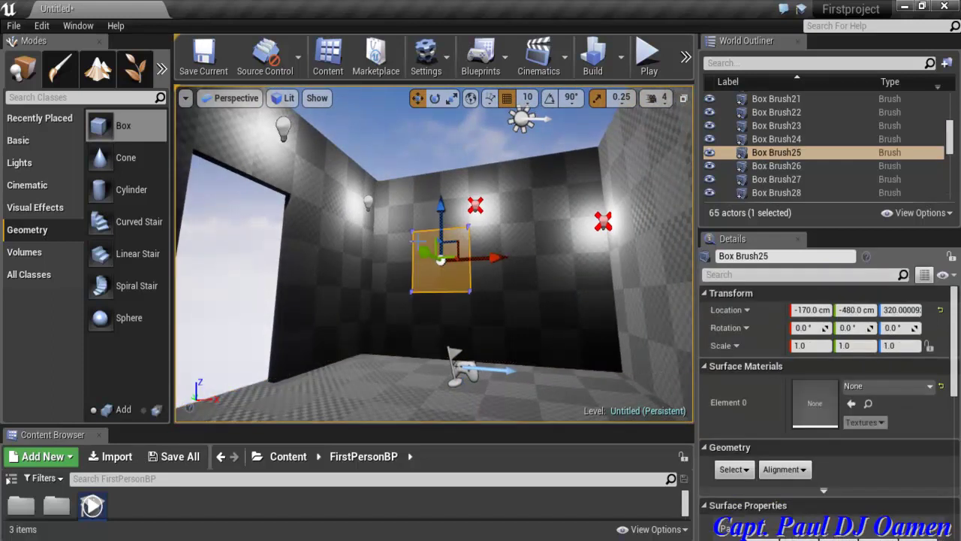
left_click(384, 254)
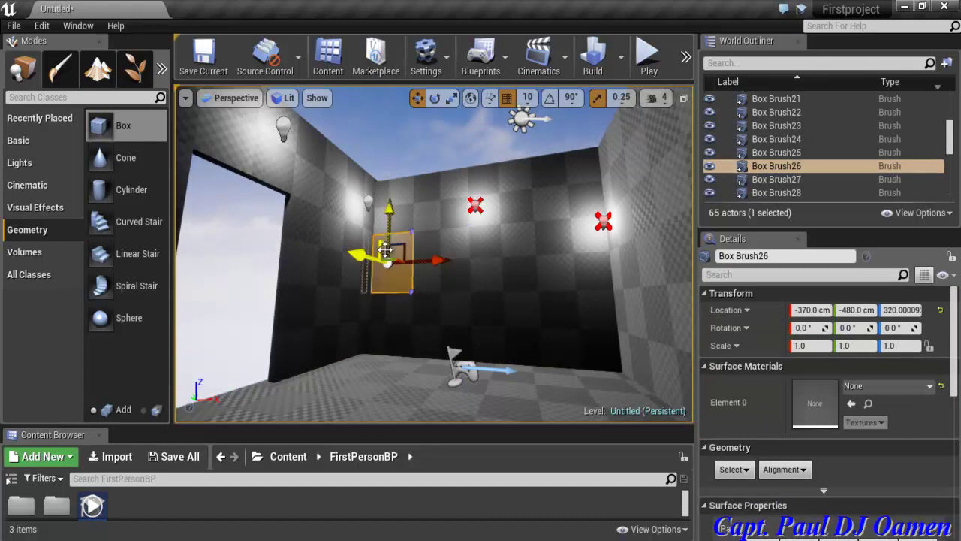
left_click(552, 244)
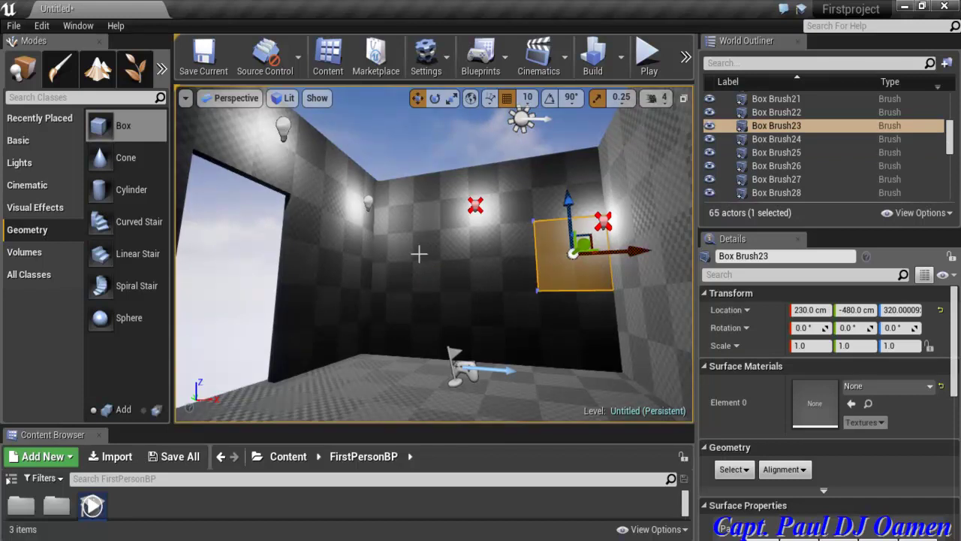
left_click(420, 261, "ctrl")
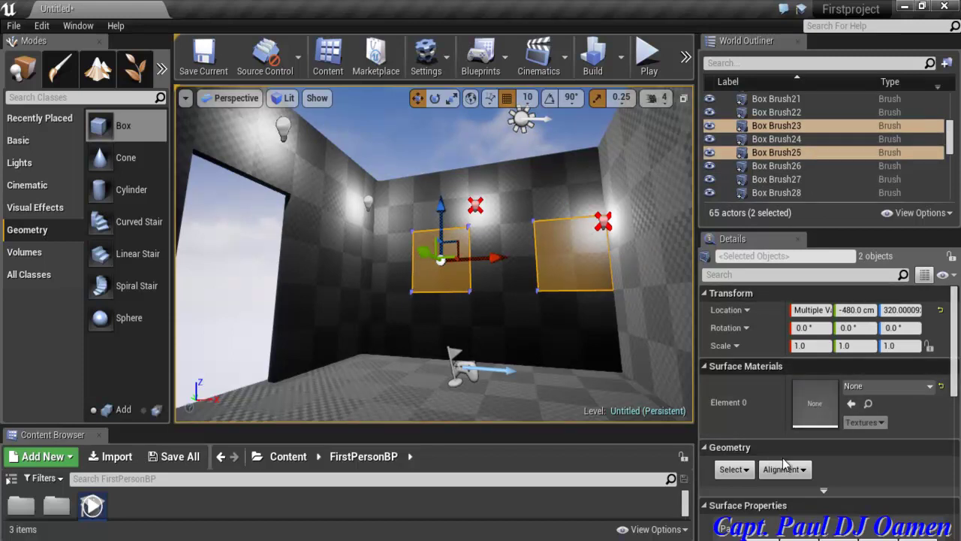
left_click(792, 129)
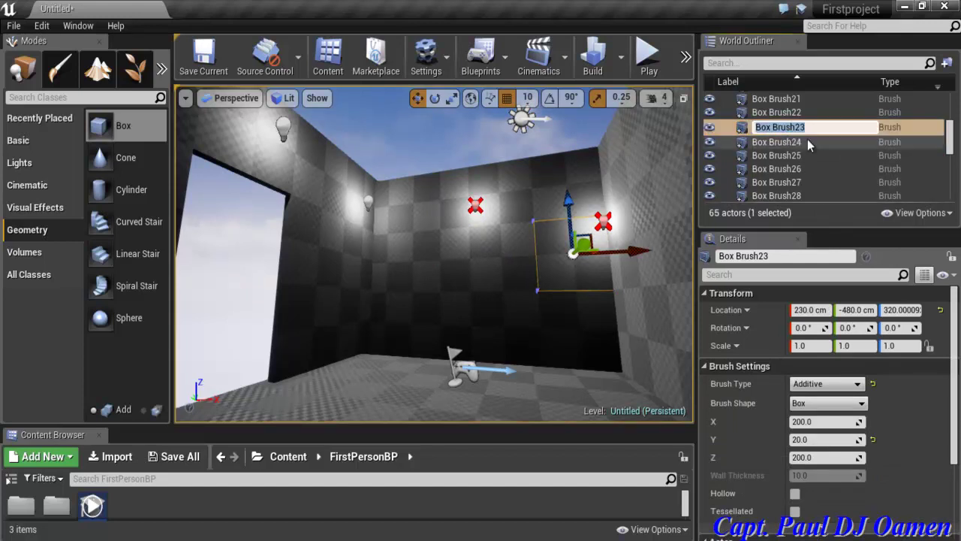
key("F2")
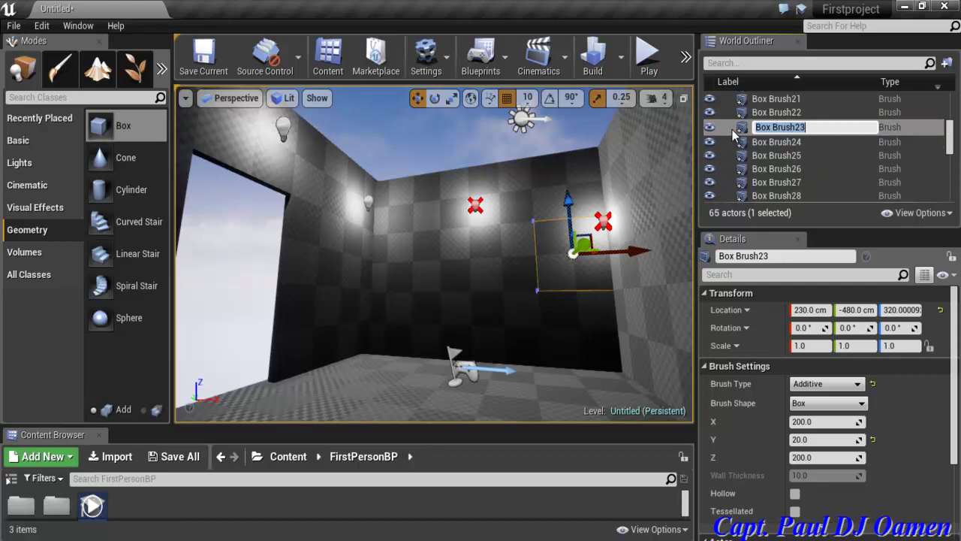
key("Return")
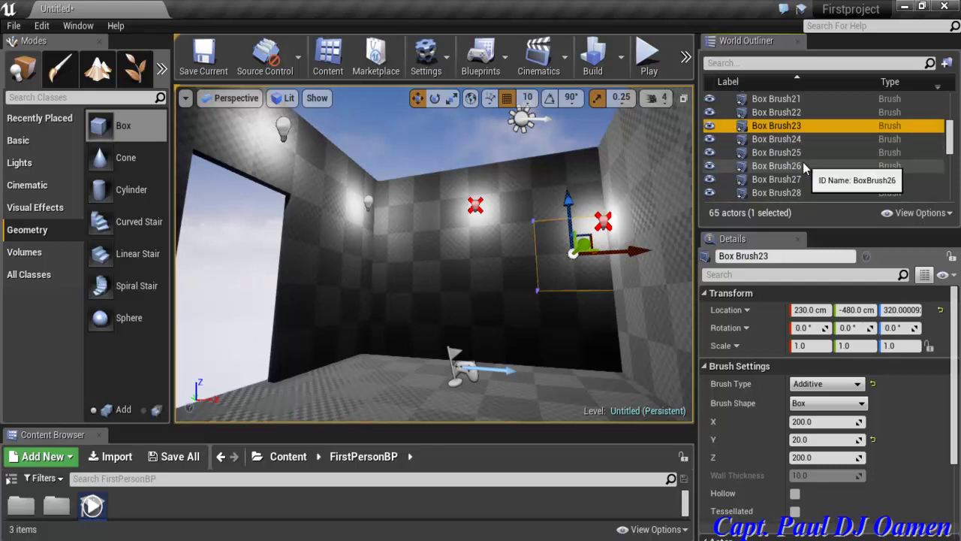
left_click(793, 153, "ctrl")
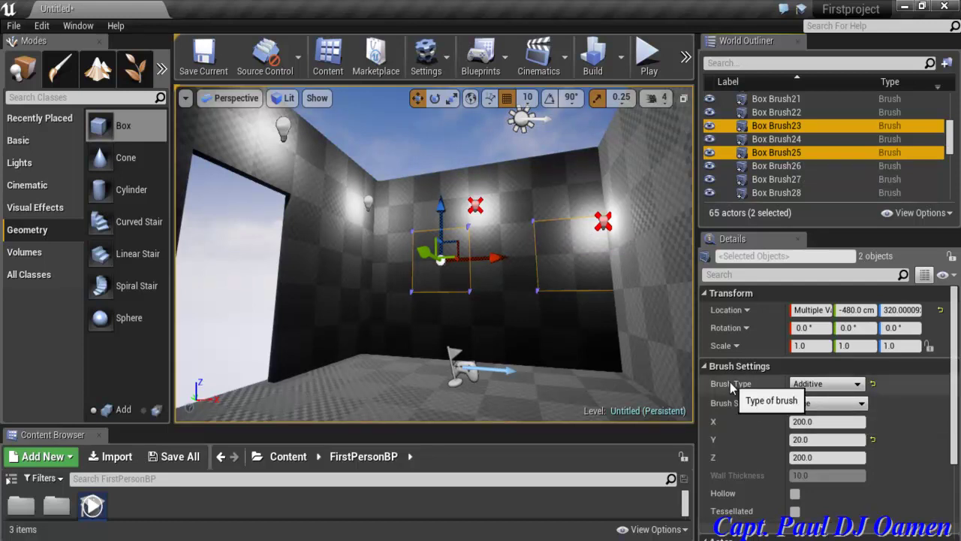
left_click(856, 384)
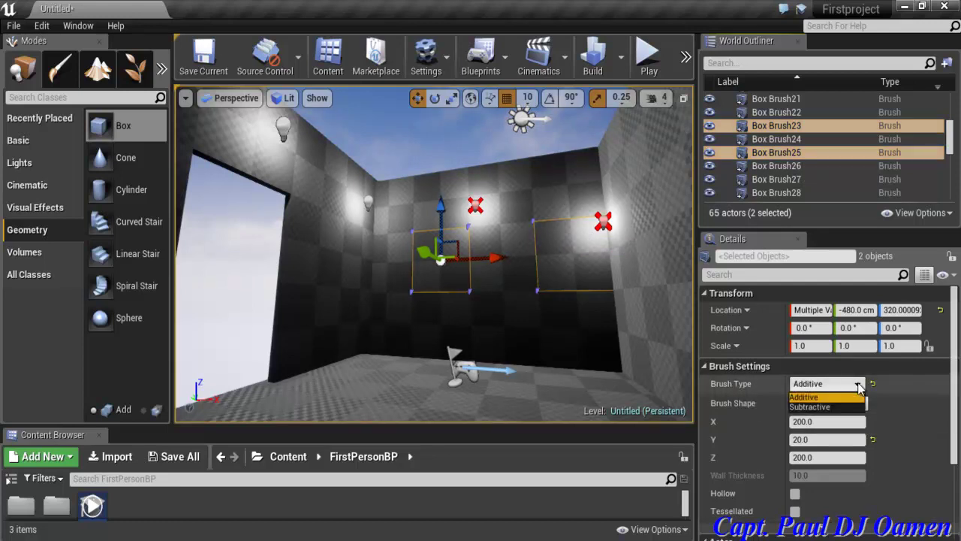
left_click(834, 407)
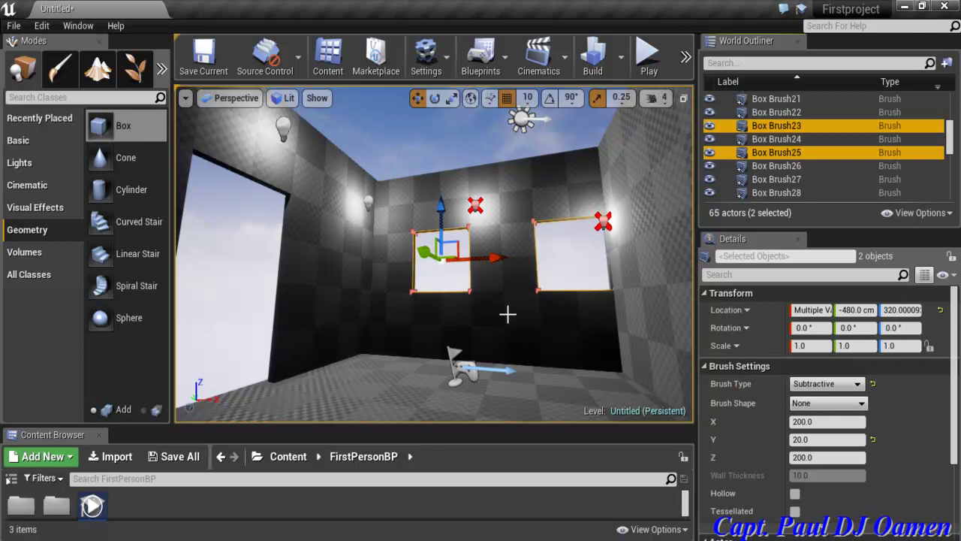
left_click(572, 391)
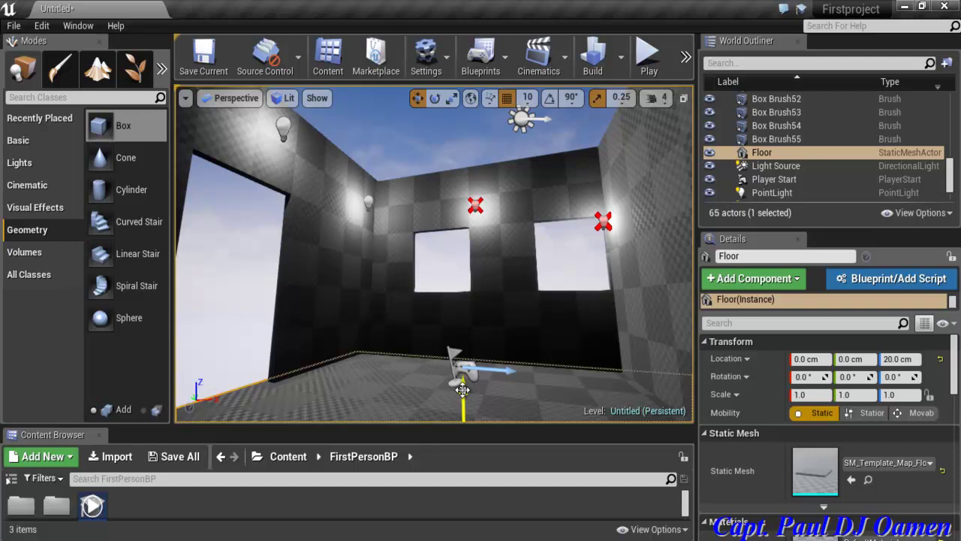
Duplicate the floor straight up to Z 670 cm as the room's ceiling.
scroll(505, 368, "down", 3)
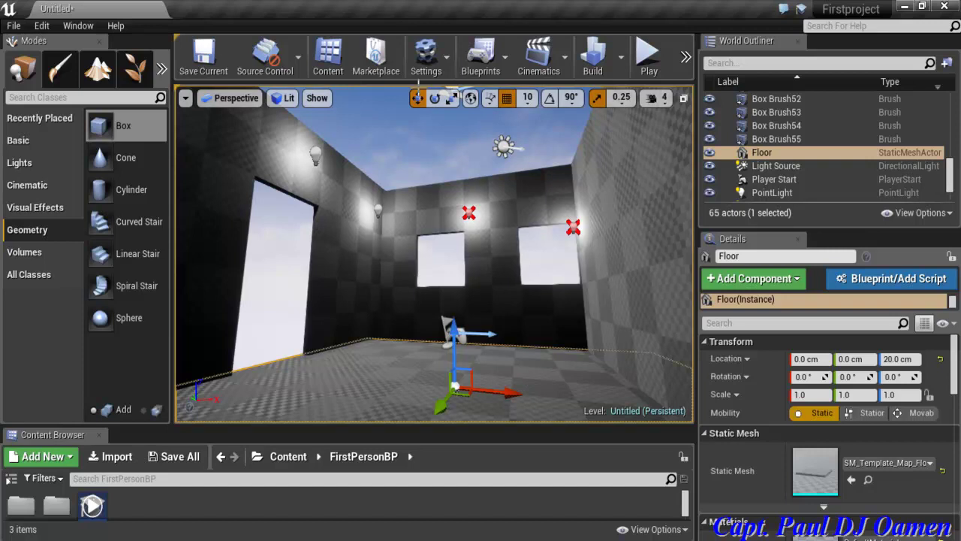
left_click(437, 101)
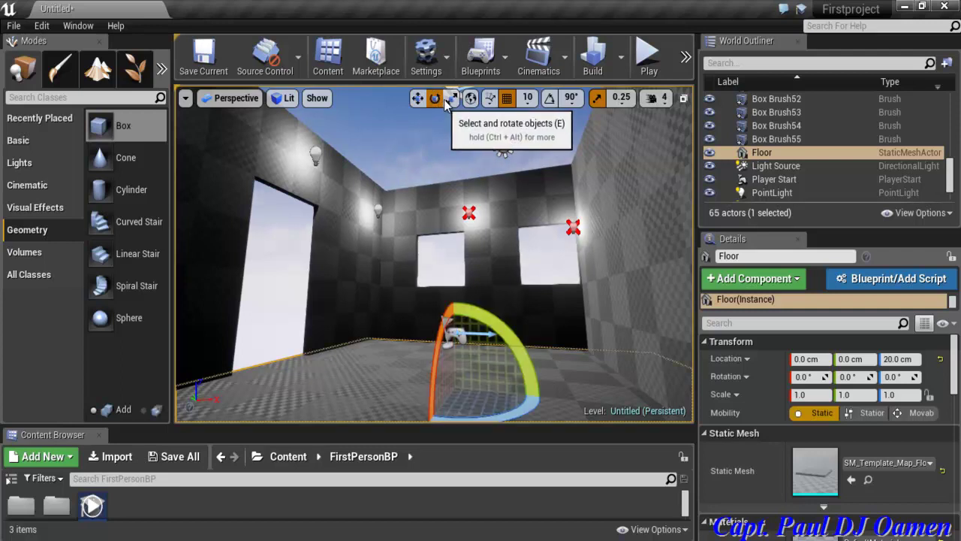
left_click(452, 99)
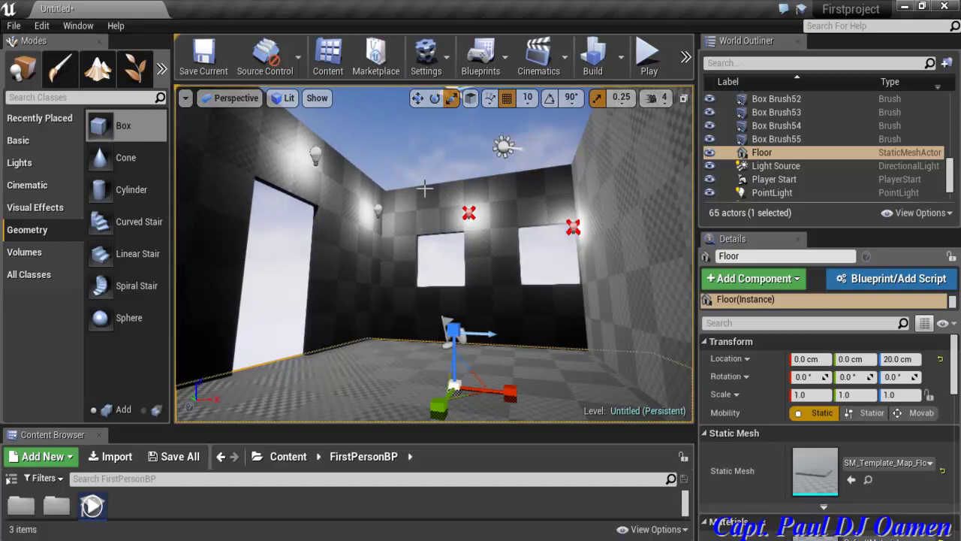
left_click(419, 99)
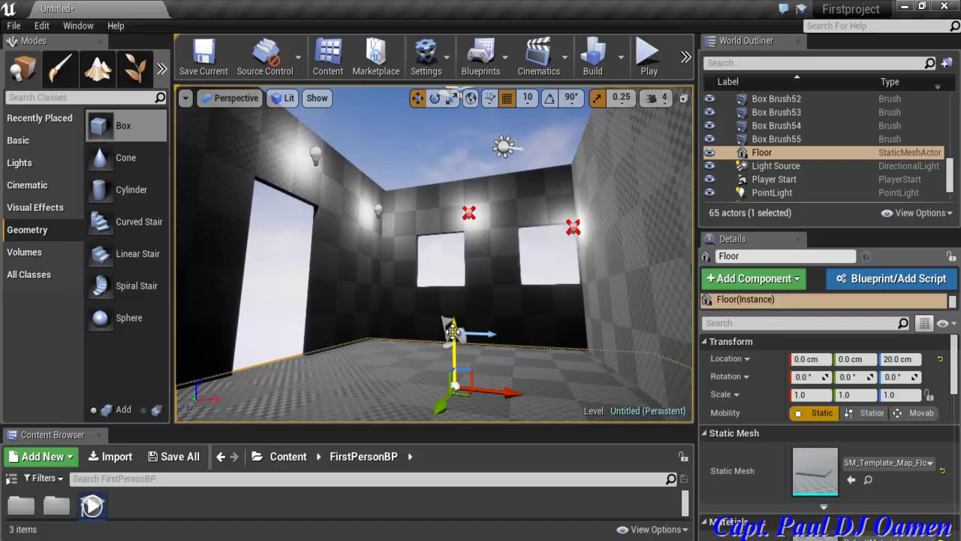
left_click_drag(452, 330, 416, 35, "alt")
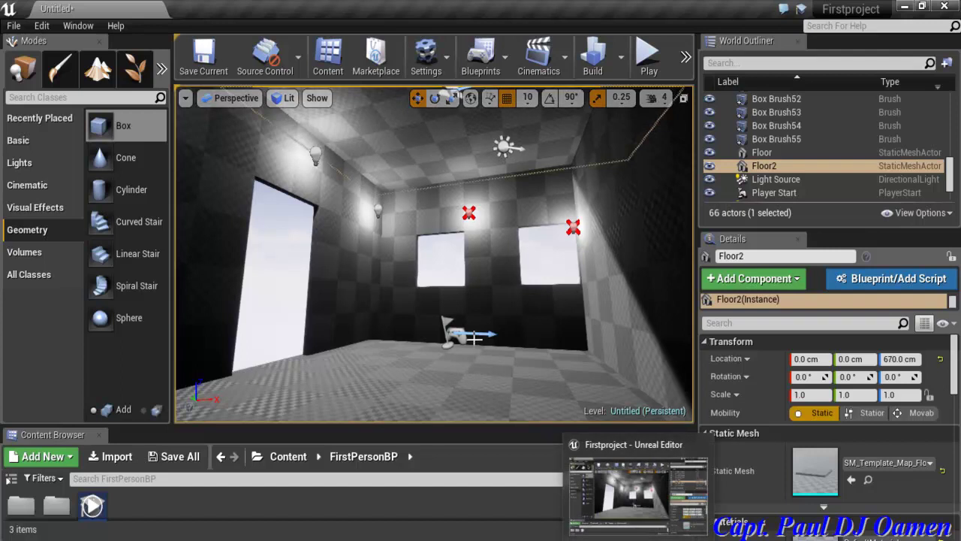
mouse_move(495, 337)
right_mouse_down()
mouse_move(594, 354)
mouse_move(488, 353)
right_mouse_up()
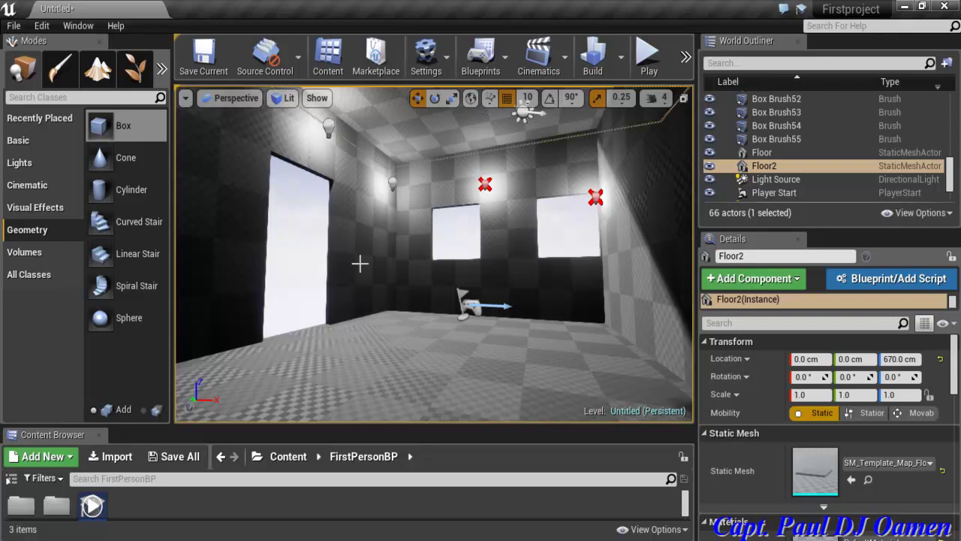
Browse the project content to the StarterContent Props folder.
left_click(330, 60)
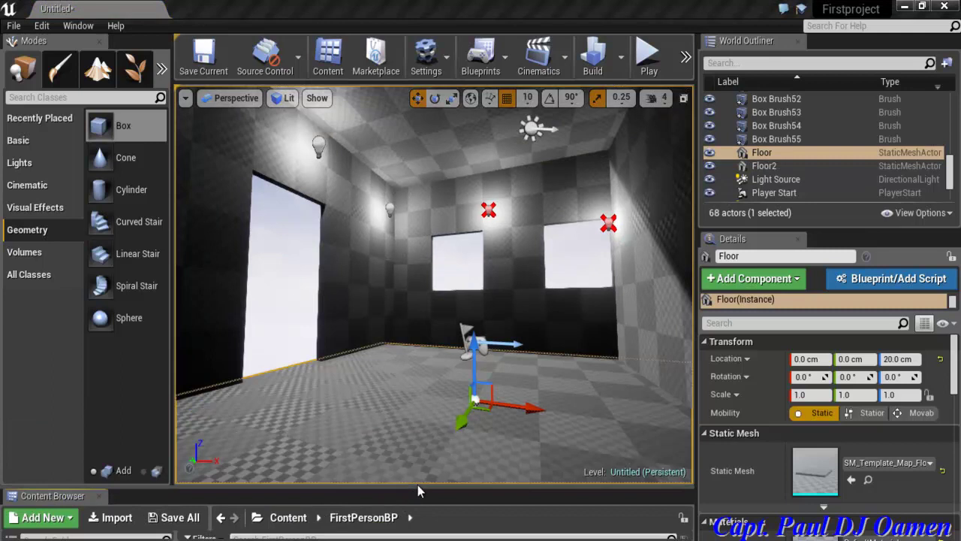
left_click_drag(415, 465, 431, 415)
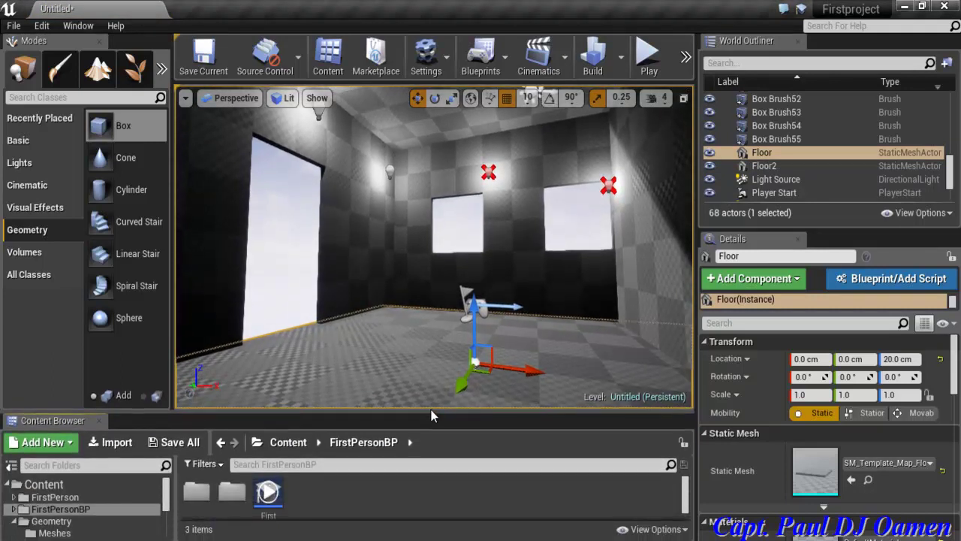
mouse_move(171, 491)
left_mouse_down()
mouse_move(171, 524)
mouse_move(175, 510)
left_mouse_up()
scroll(128, 508, "up", 4)
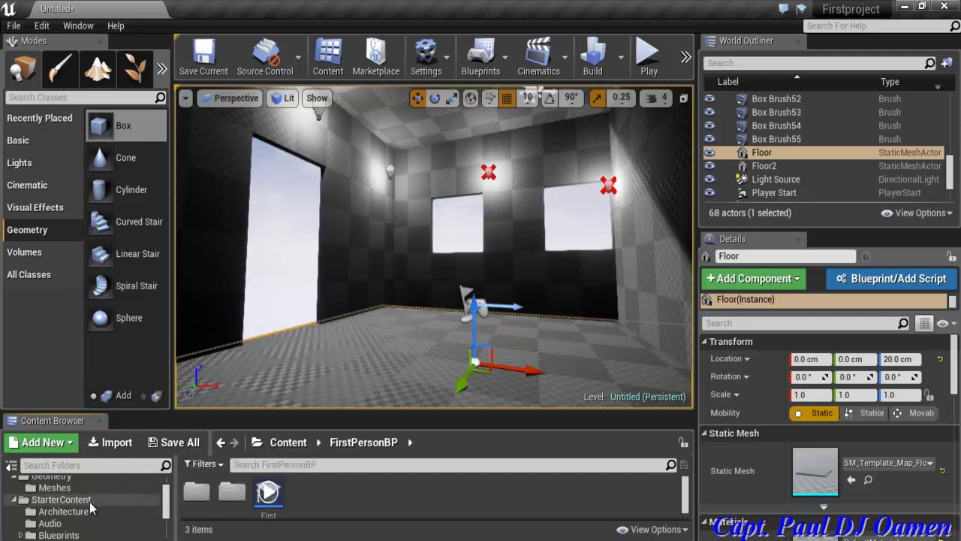
left_click(89, 500)
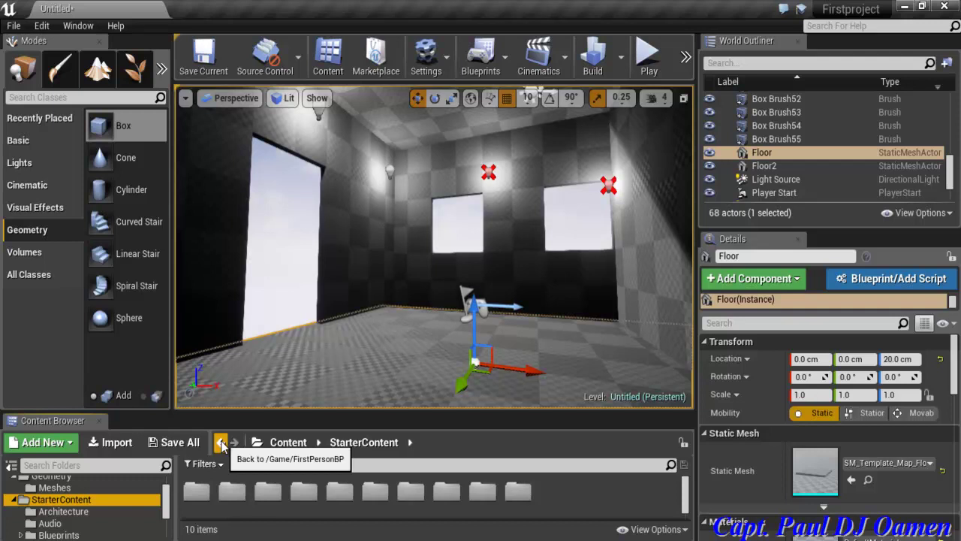
left_click(221, 443)
left_click(220, 443)
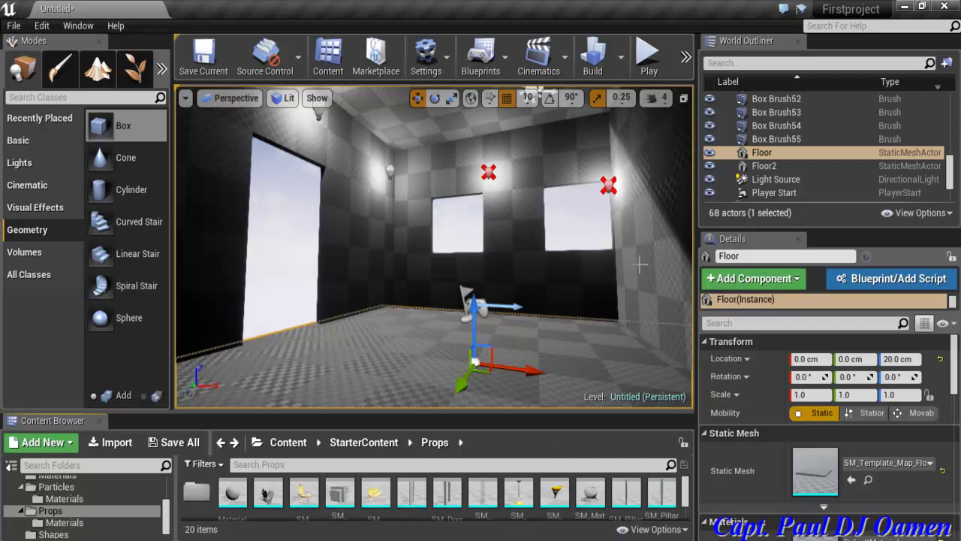
Raise PointLight4, above the second window in the Y -480 cm wall, to Z 490 cm.
left_click(608, 185)
left_click_drag(608, 139, 609, 104)
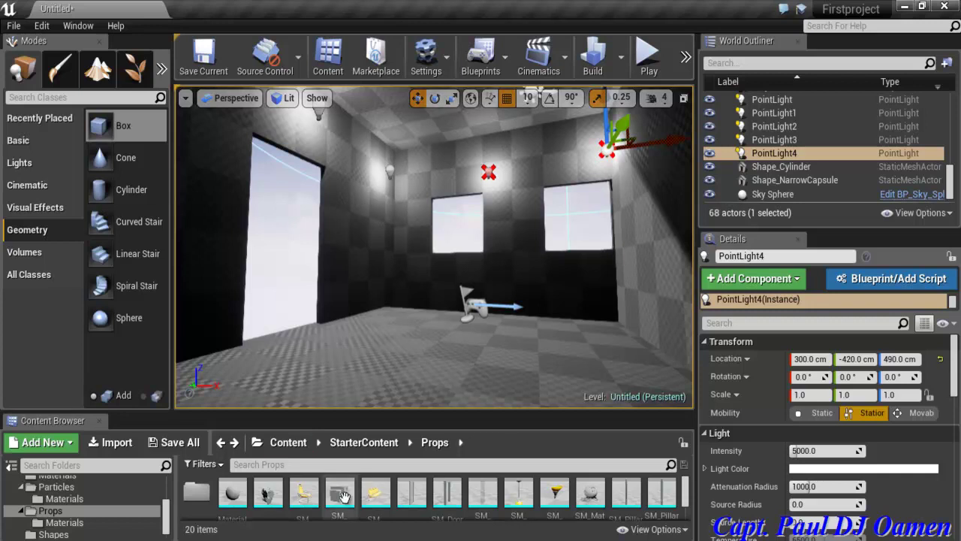
Place an SM_Chair prop in the room at about (-160, 100) cm and snap it down onto the floor.
left_click(305, 494)
left_click_drag(305, 494, 356, 369)
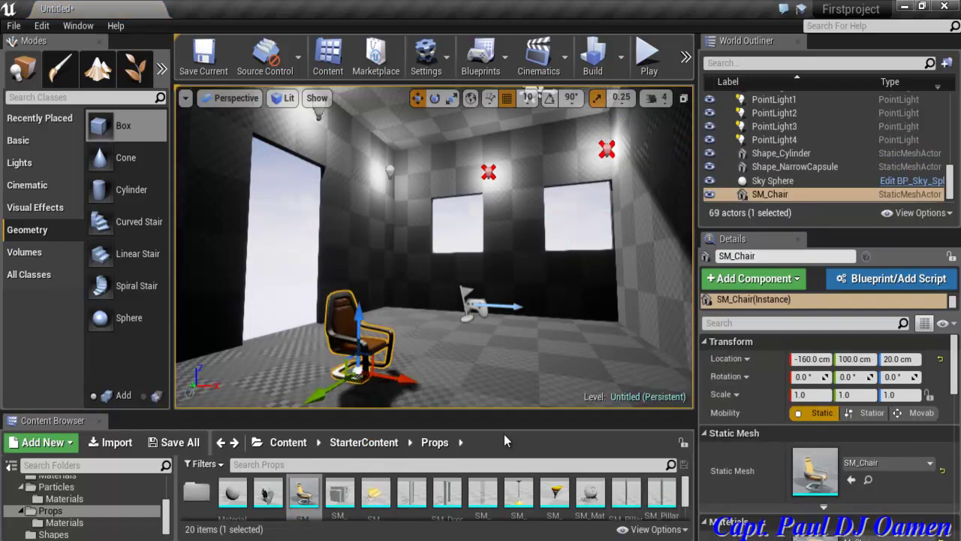
left_click_drag(513, 410, 518, 351)
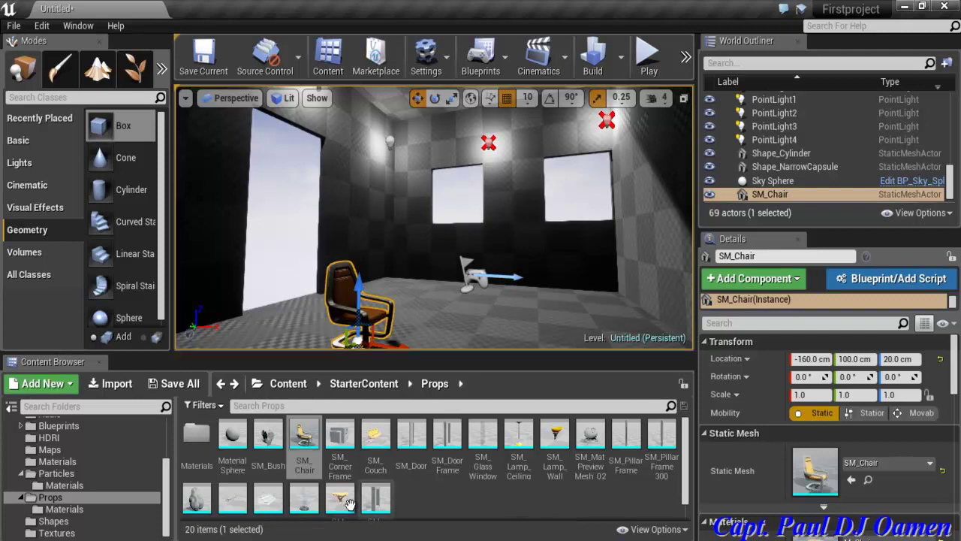
left_click_drag(341, 499, 506, 350)
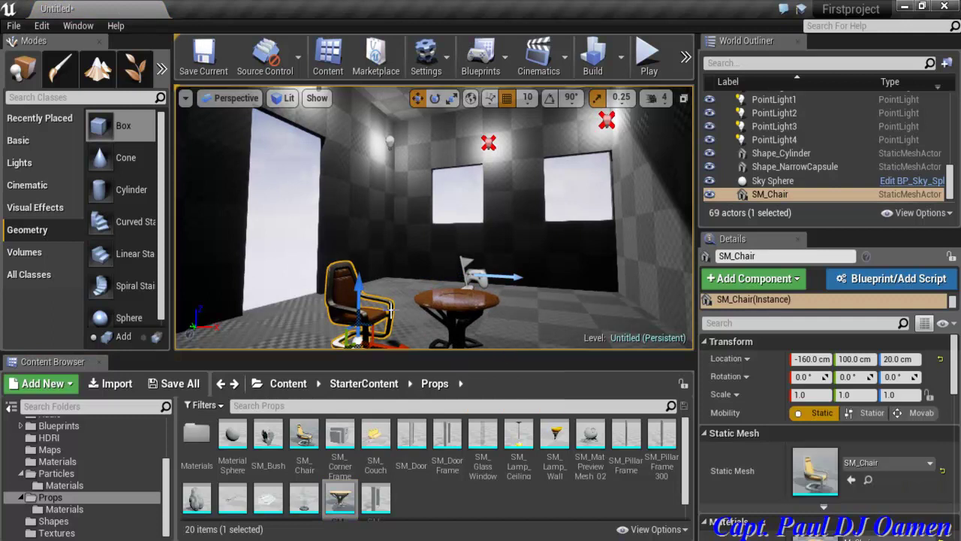
key("ctrl+z")
left_click_drag(359, 282, 370, 254)
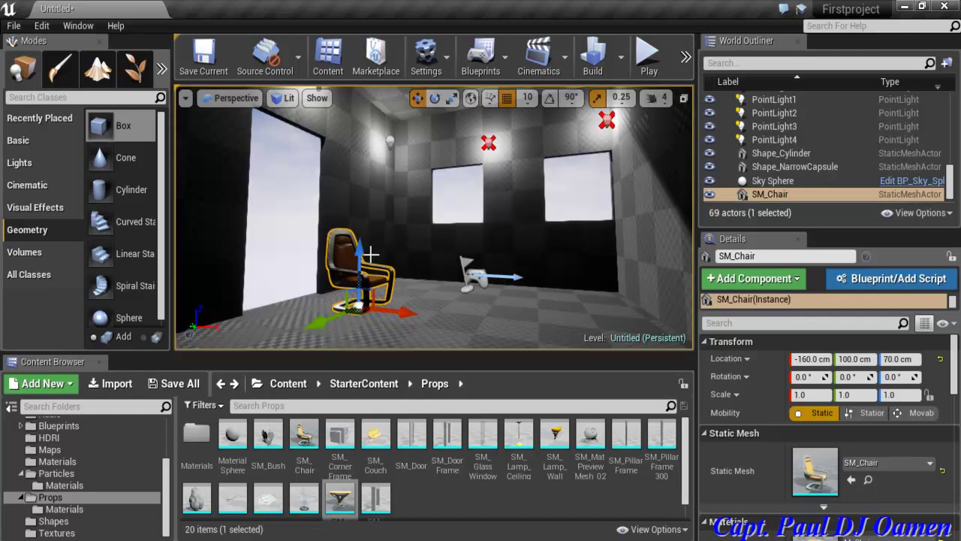
key("End")
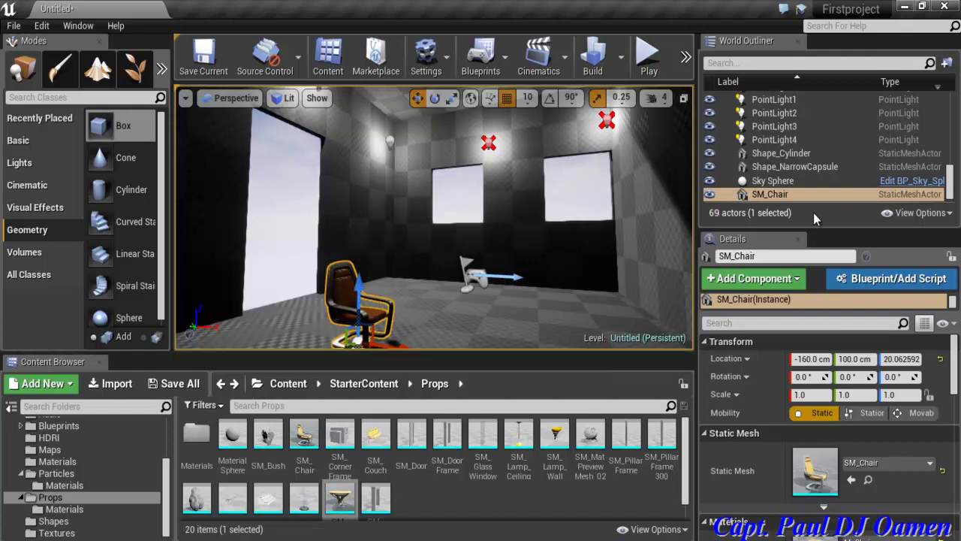
left_click(952, 188)
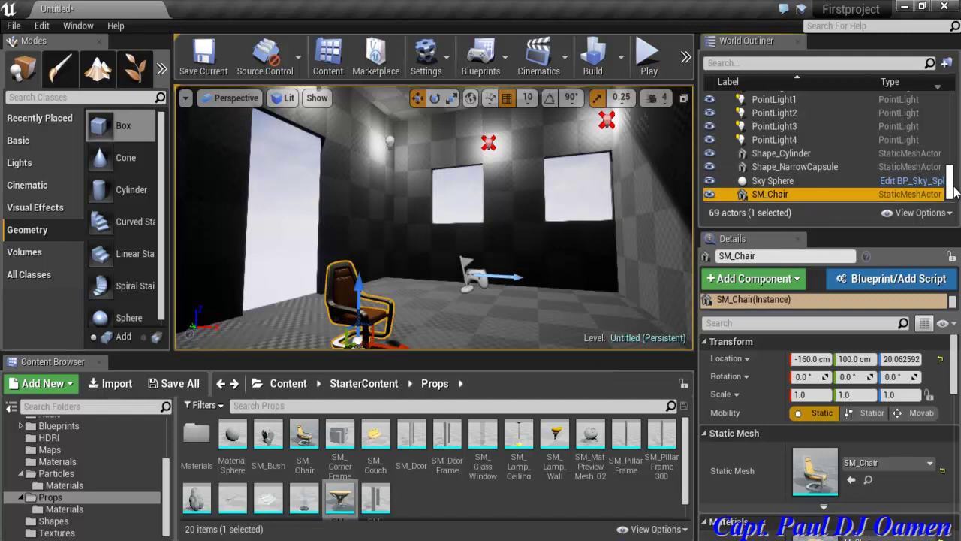
Place an SM_TableRound prop on the floor and move it beside the chair, to (-30, 70, 20) cm.
left_click_drag(341, 498, 569, 325)
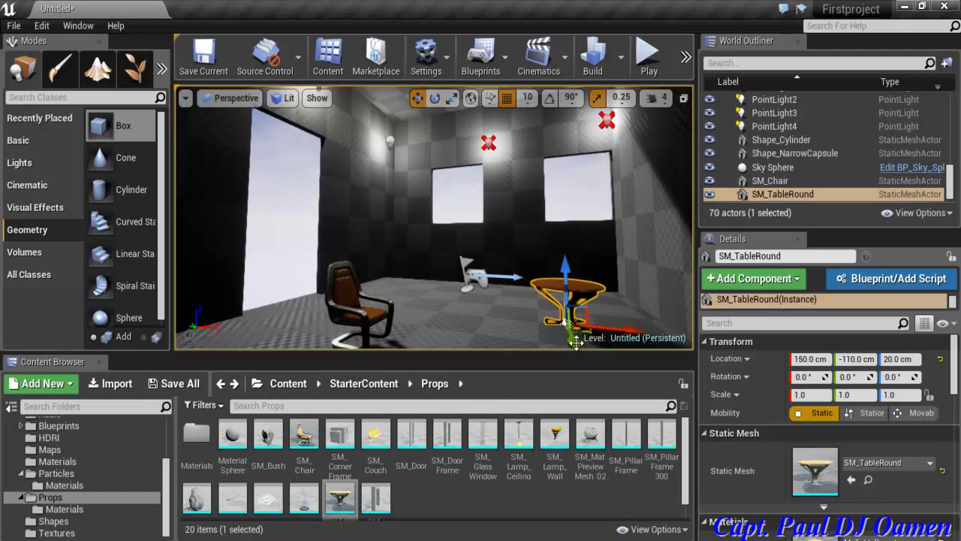
left_click_drag(575, 342, 564, 220)
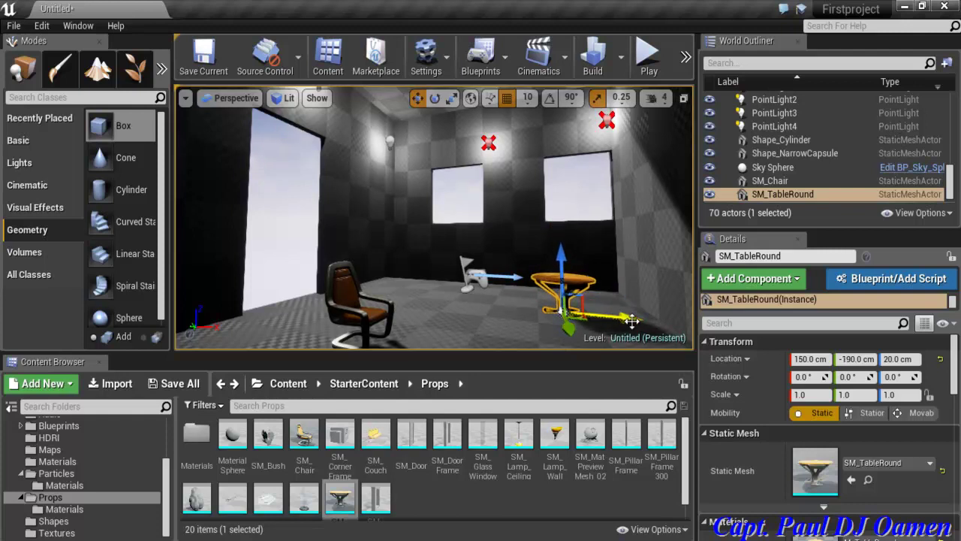
left_click_drag(624, 319, 523, 343)
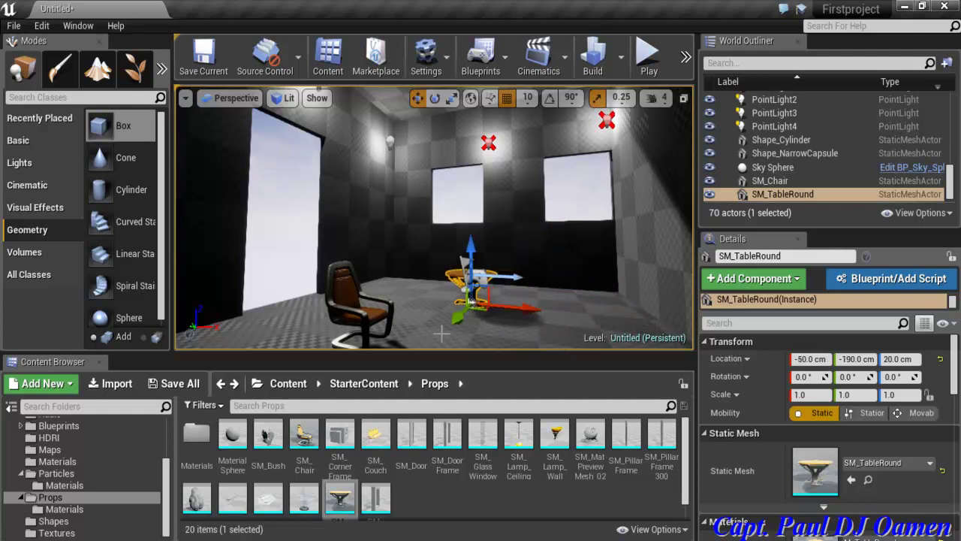
left_click_drag(458, 331, 392, 515)
left_click_drag(470, 351, 513, 368)
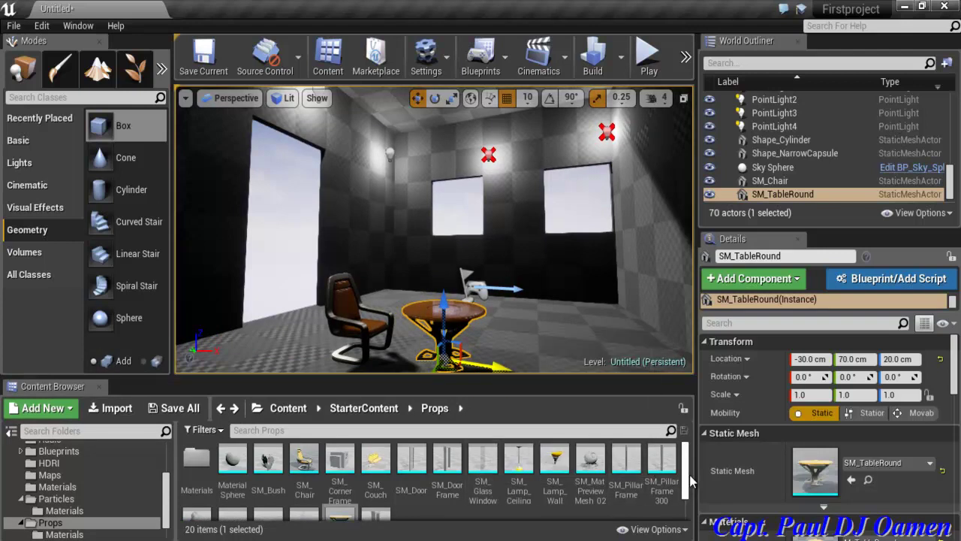
Place a second SM_Chair at (180, -60, 20) cm and rotate it about 164° around Z to face the table.
mouse_move(299, 462)
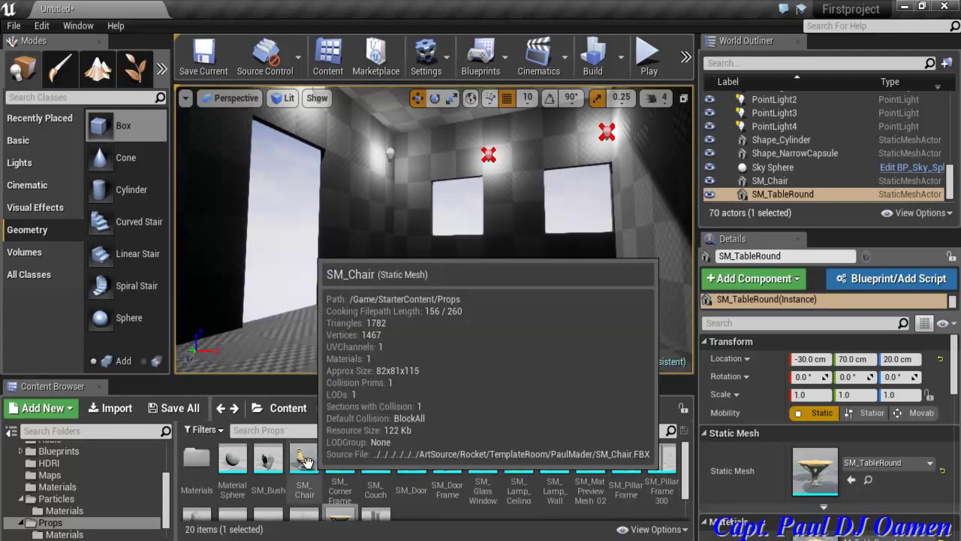
left_click_drag(299, 462, 590, 344)
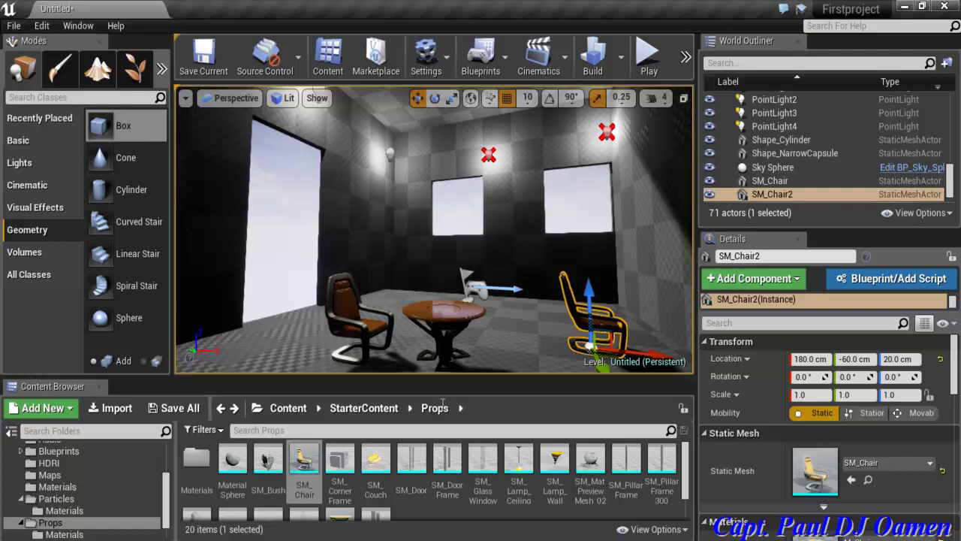
left_click(687, 473)
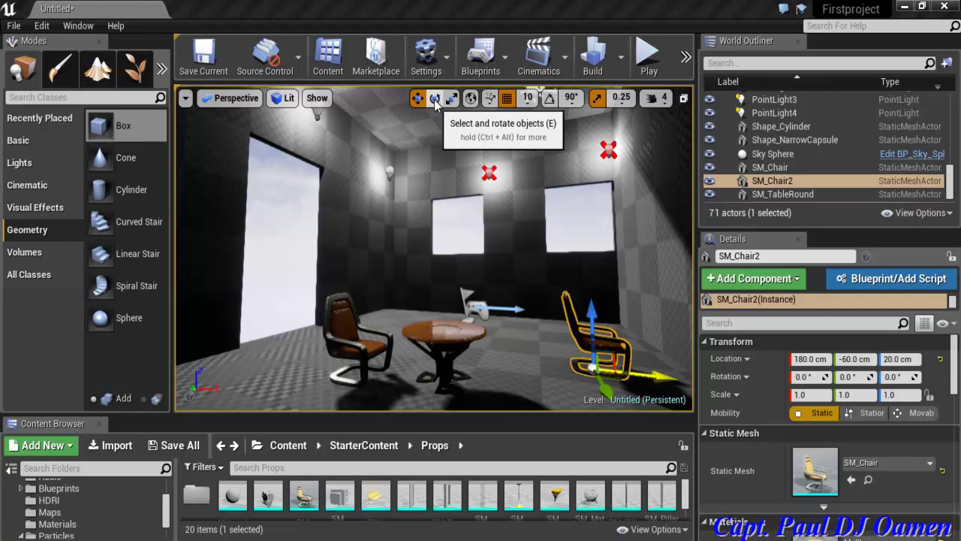
left_click(435, 100)
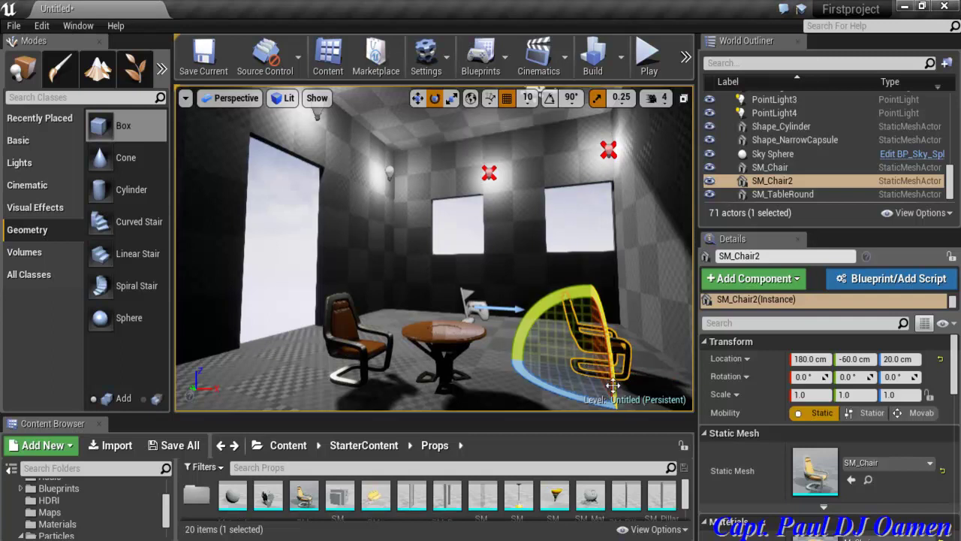
left_click_drag(610, 404, 232, 236)
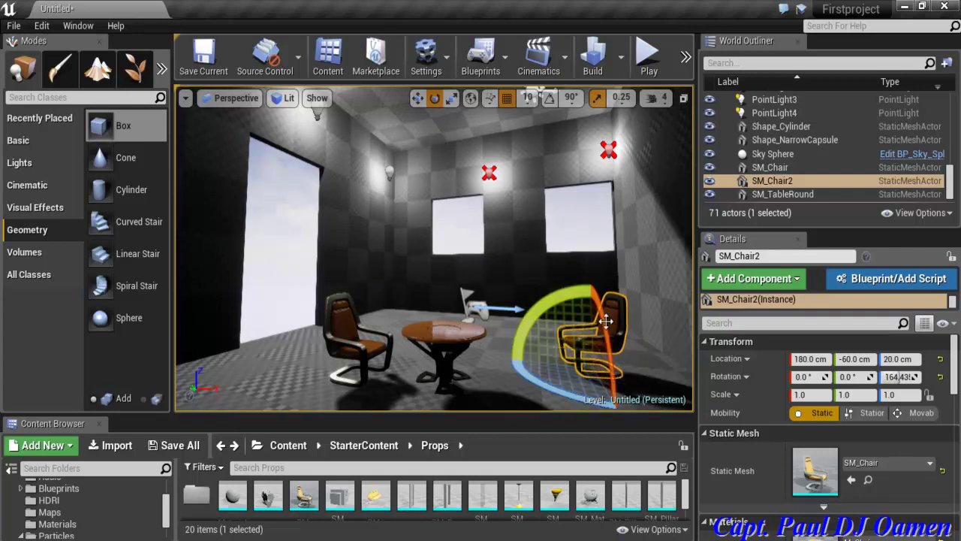
Move the second chair up to the table's other side, to about (80, 30, 20) cm.
left_click(417, 98)
left_click_drag(675, 380, 591, 377)
left_click_drag(523, 386, 518, 364)
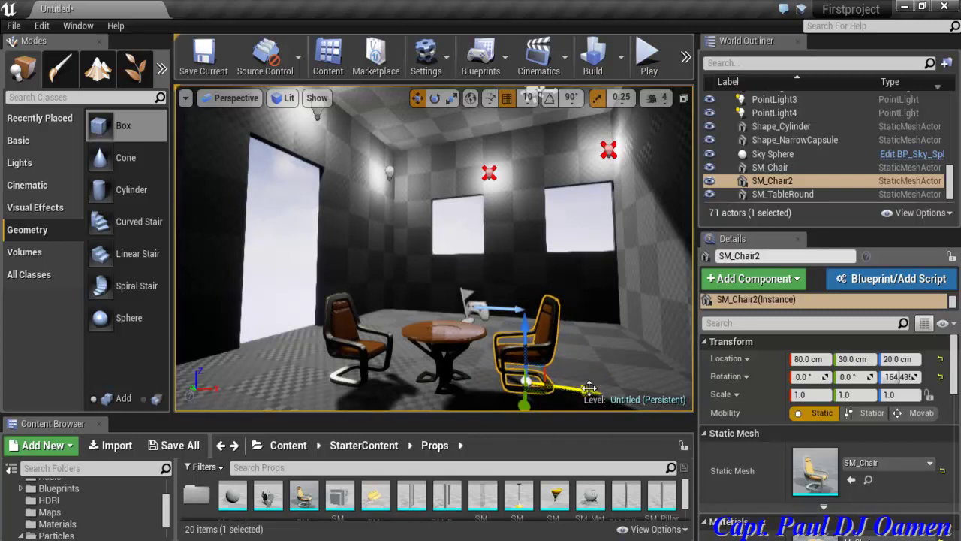
left_click_drag(585, 389, 580, 389)
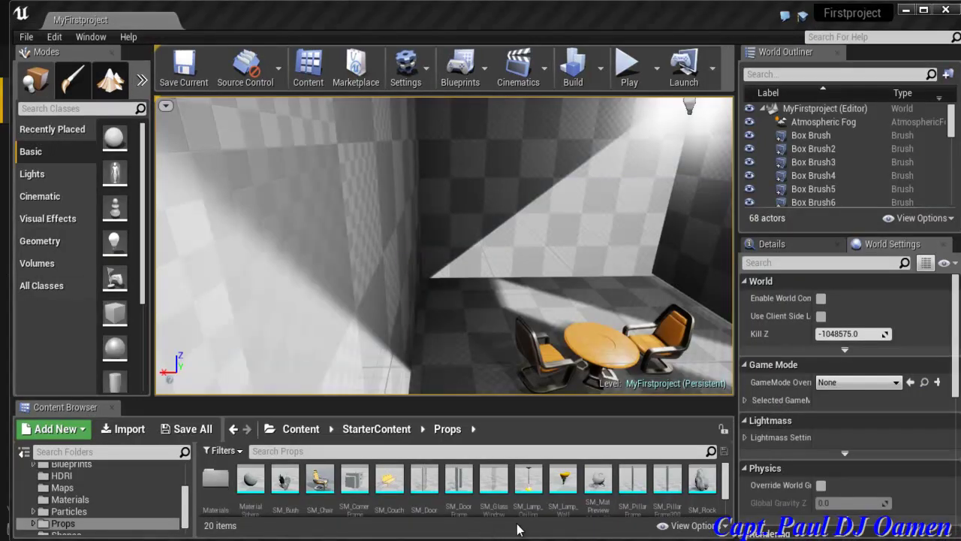
Place an SM_Lamp_Ceiling prop above the table area and raise it to the ceiling.
mouse_move(526, 490)
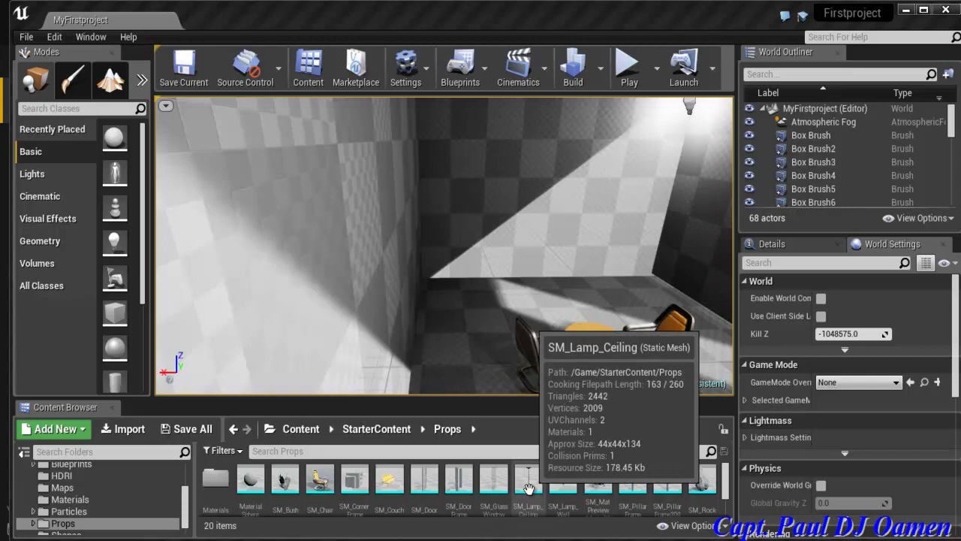
left_click_drag(520, 490, 503, 202)
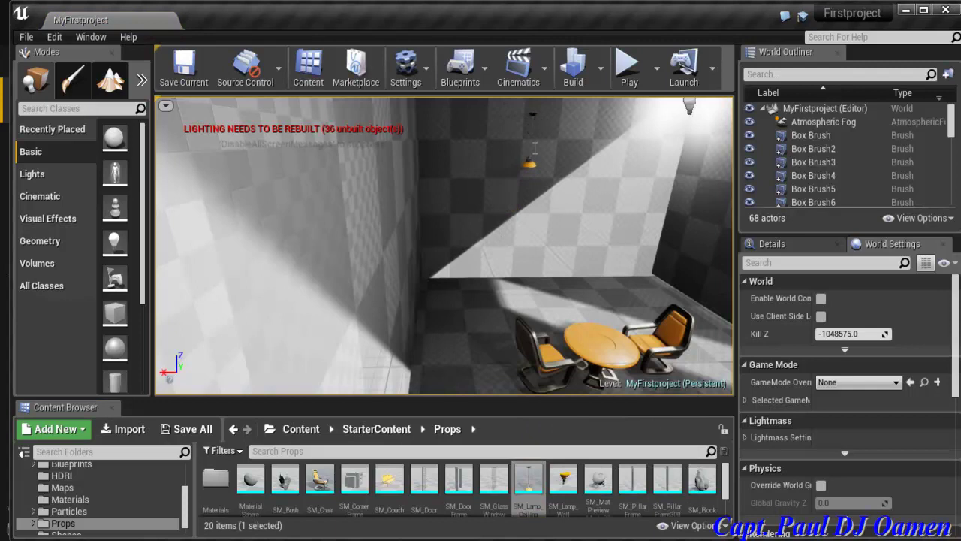
left_click_drag(535, 121, 533, 121)
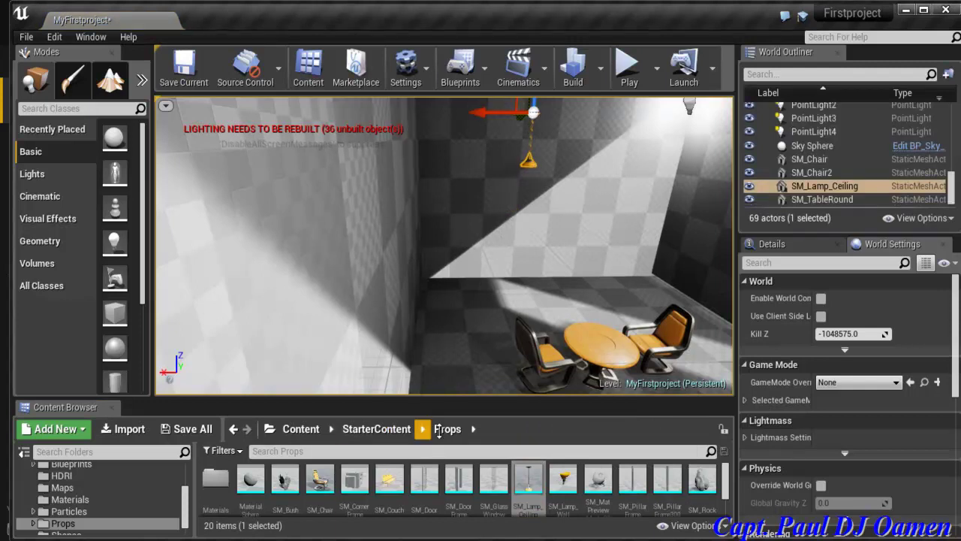
left_click_drag(443, 398, 445, 531)
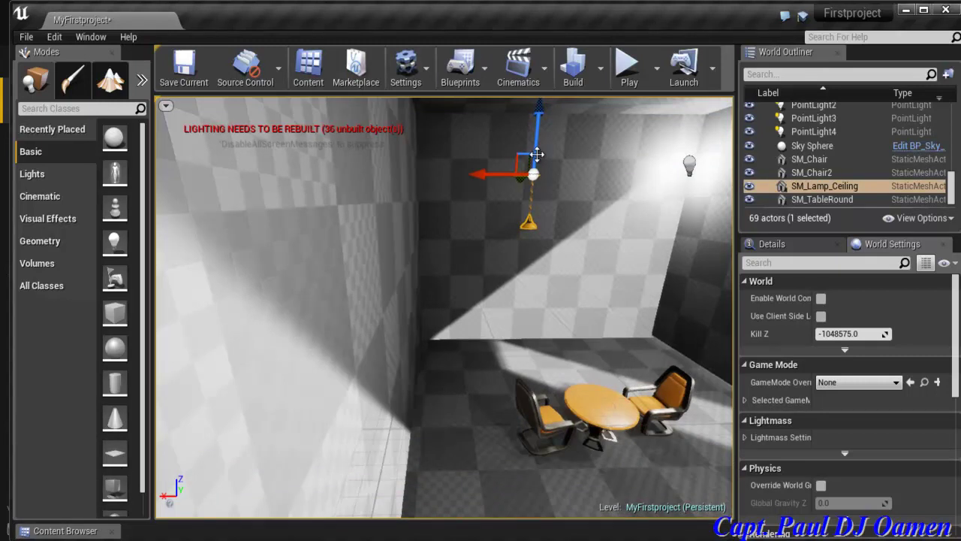
left_click_drag(540, 141, 558, 71)
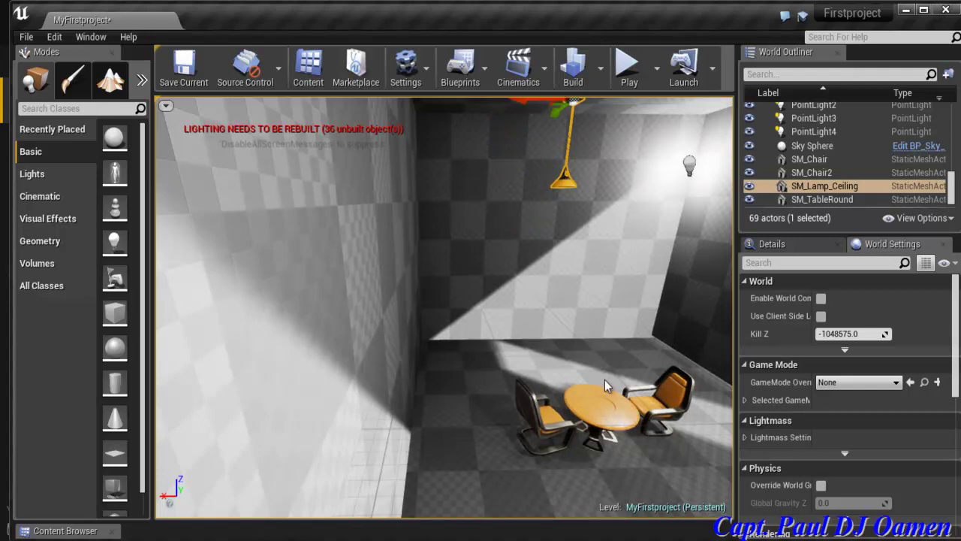
Play-test the furnished room in first person and fire the gun.
left_click(622, 67)
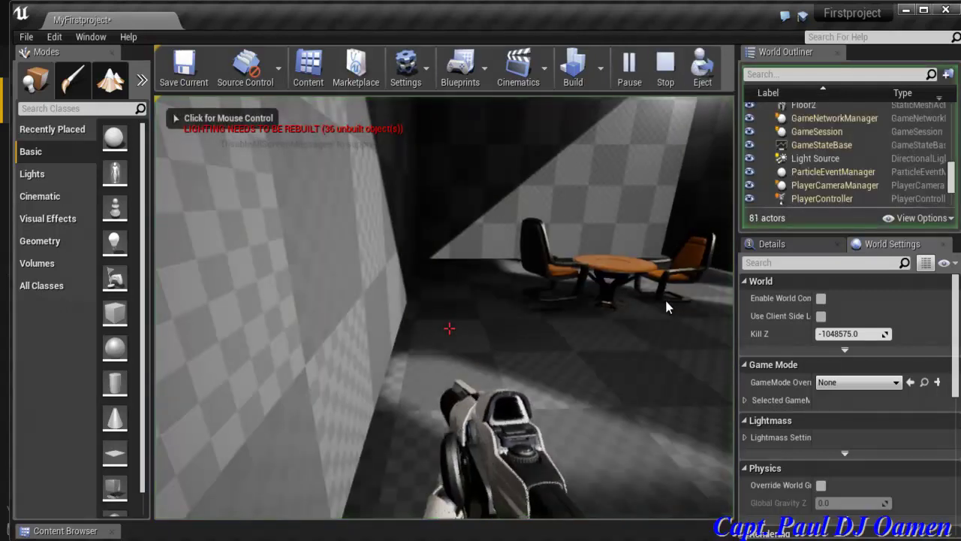
left_click(581, 464)
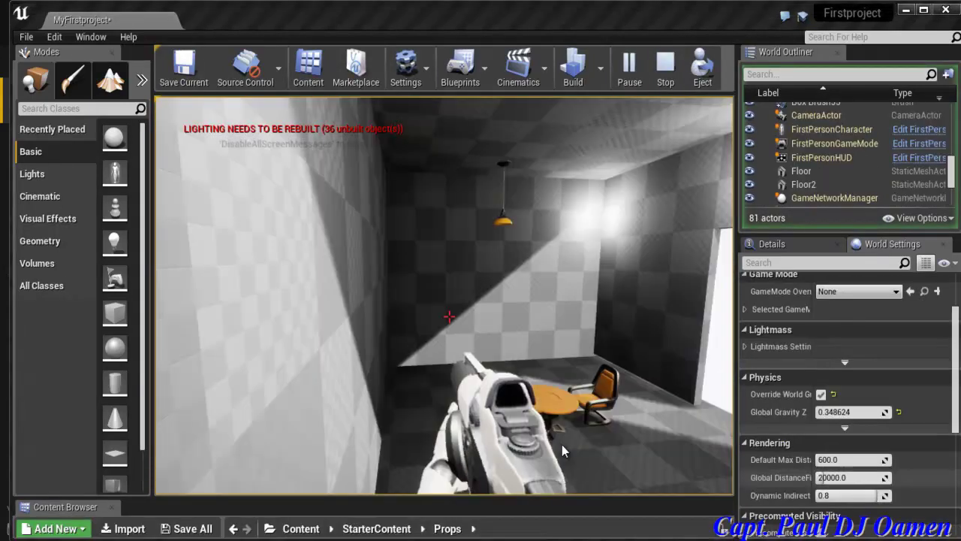
left_click(563, 429)
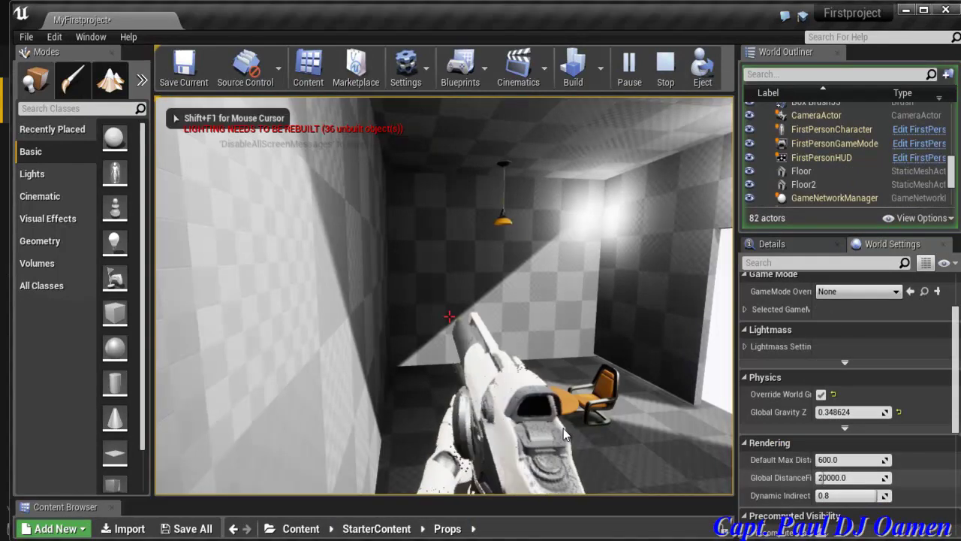